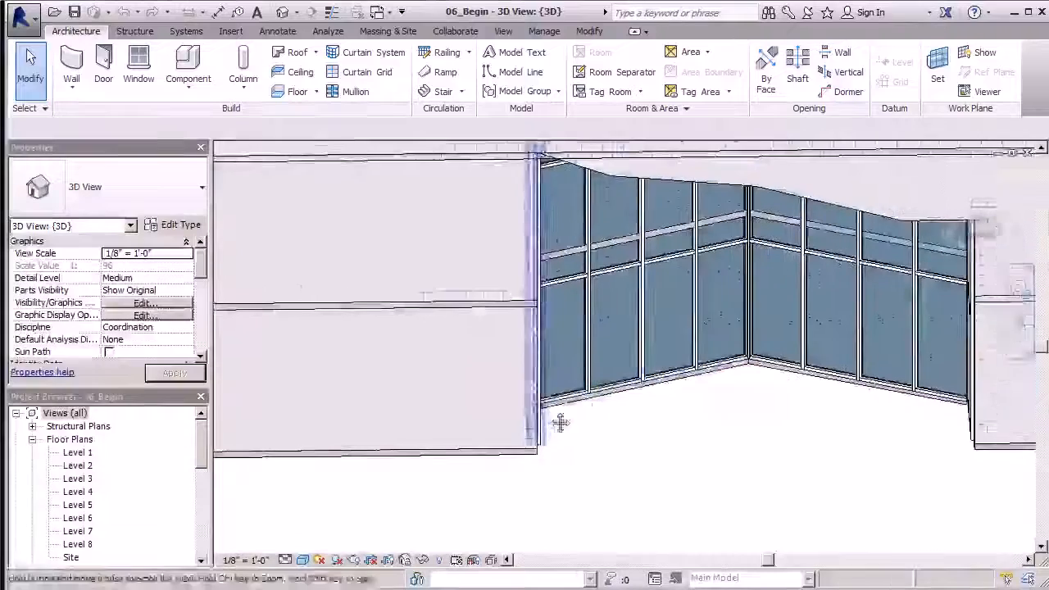
- Replace the lower glazed storefront panel second from the corner with the Curtain Wall Dbl Glass door, loaded from the Doors library folder
scroll(647, 365, up, 2)
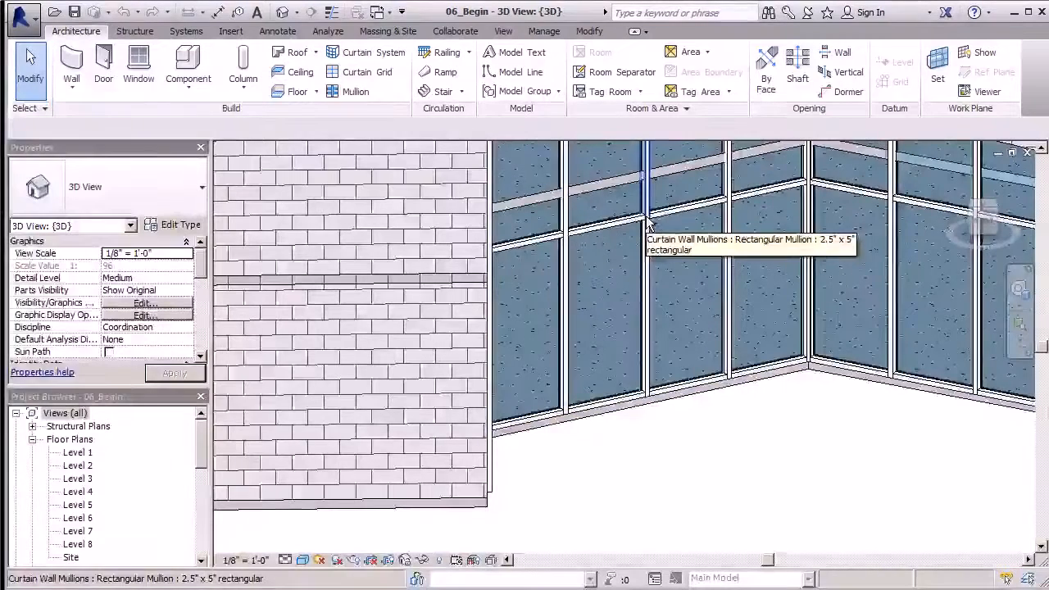
key(Tab)
key(Tab)
key(Tab)
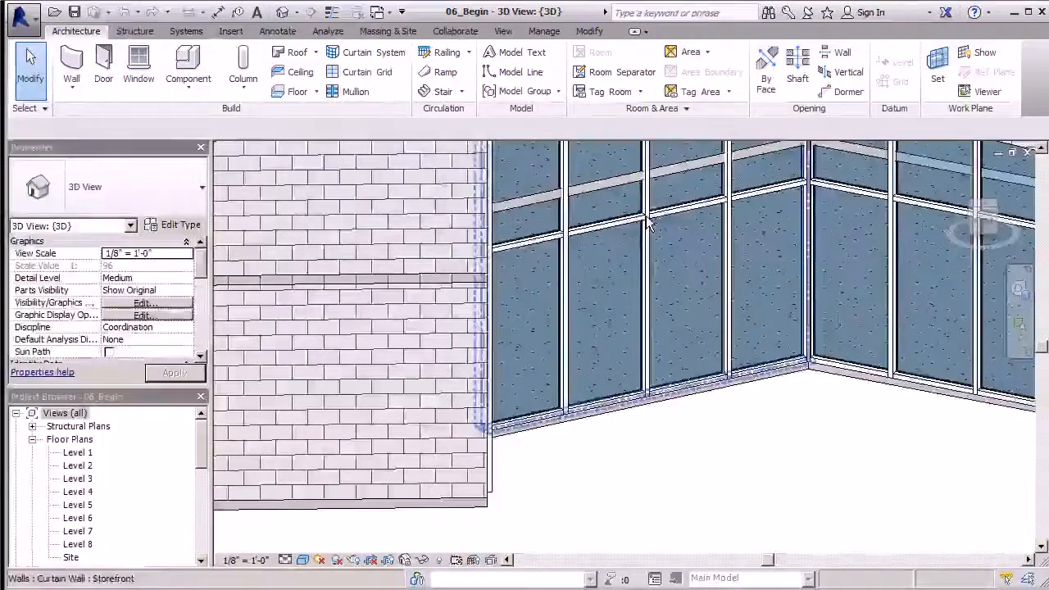
key(Tab)
key(Tab)
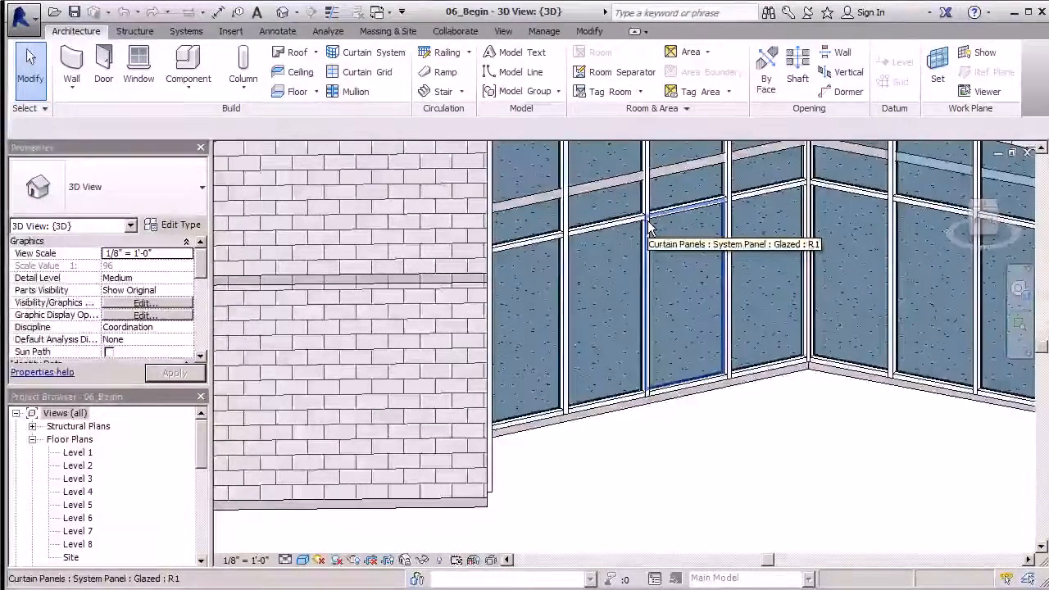
click(649, 229)
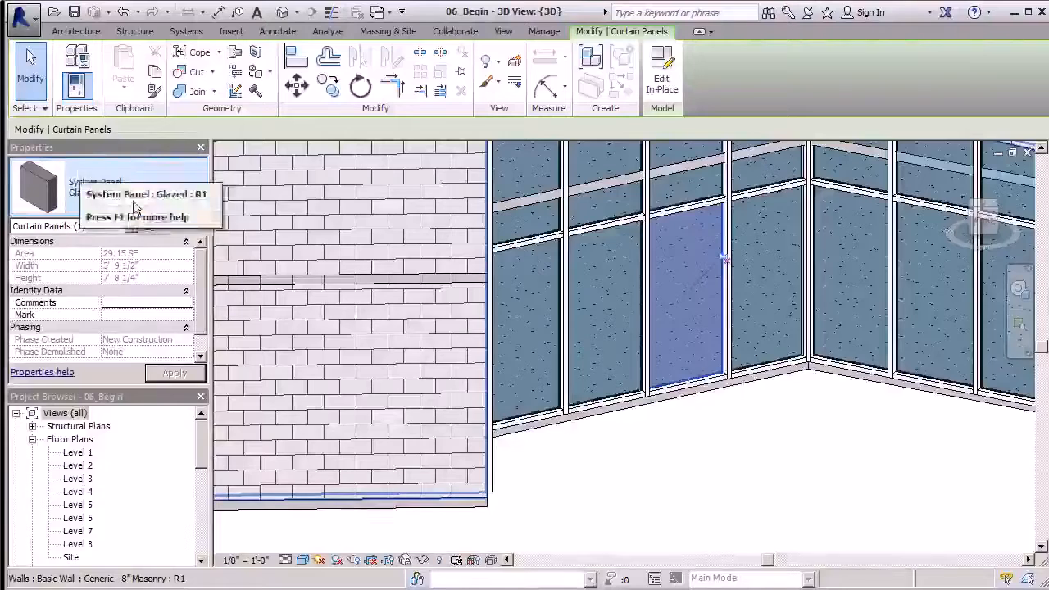
click(181, 224)
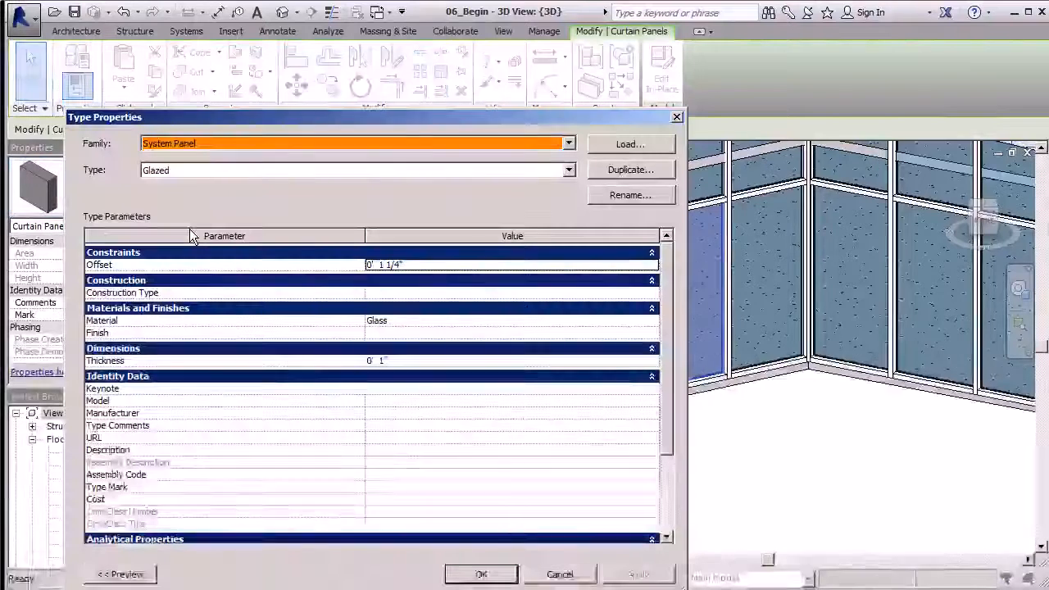
click(607, 145)
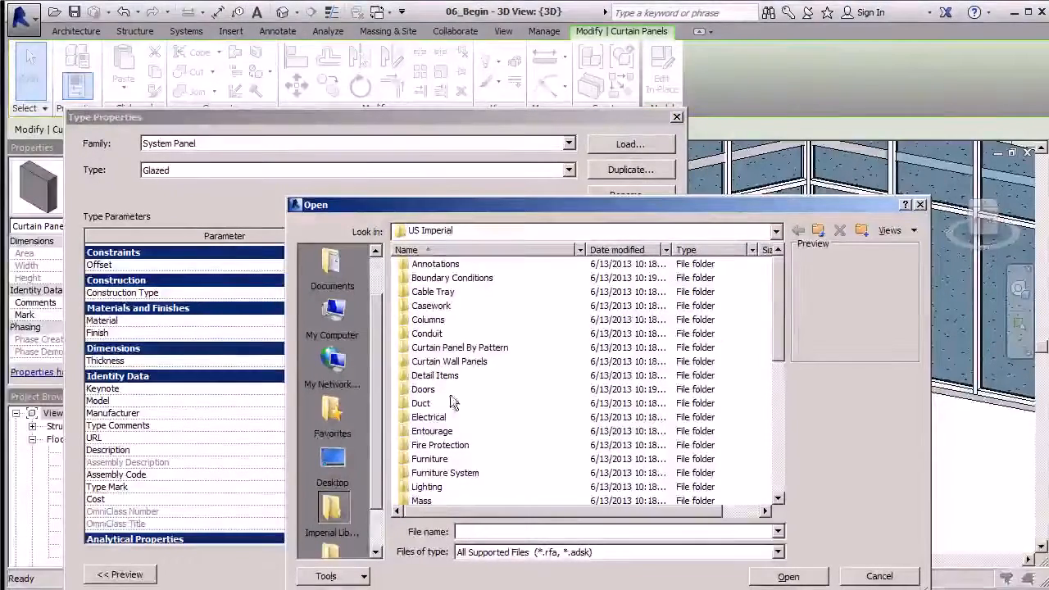
double_click(404, 391)
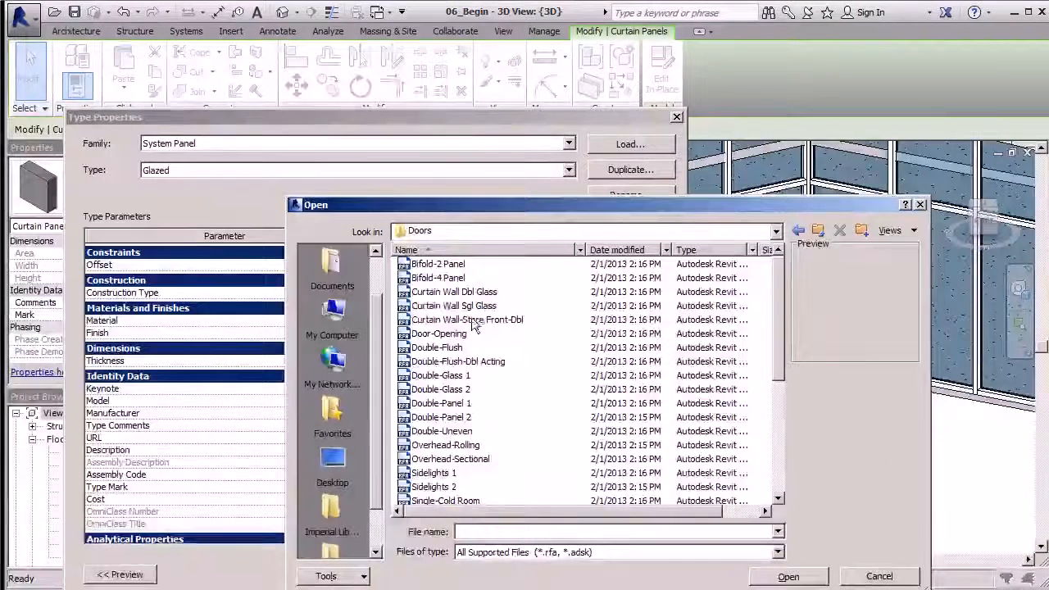
click(428, 293)
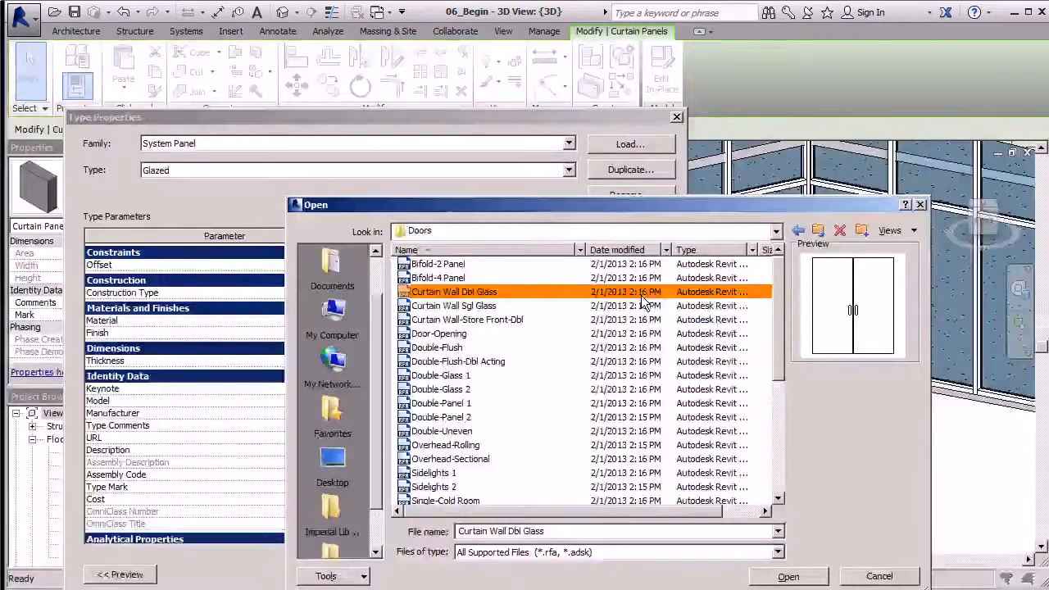
click(788, 576)
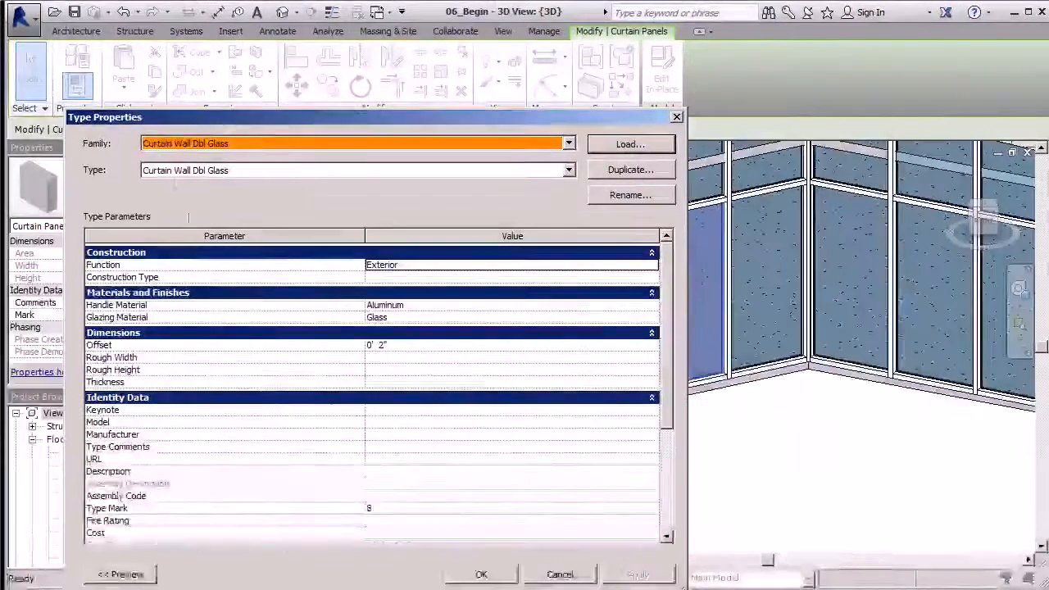
drag(487, 116, 536, 115)
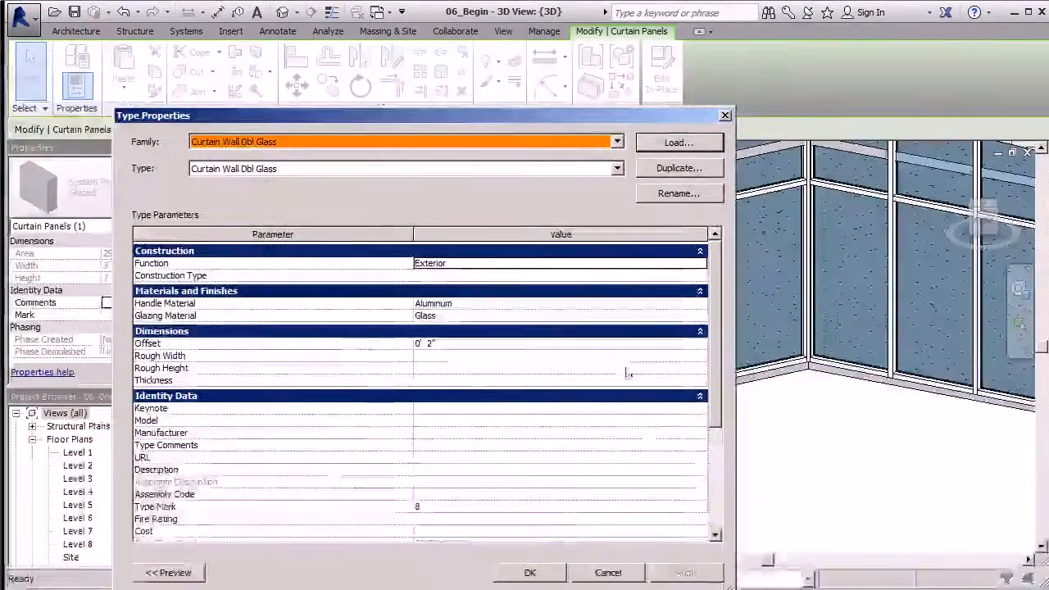
click(549, 574)
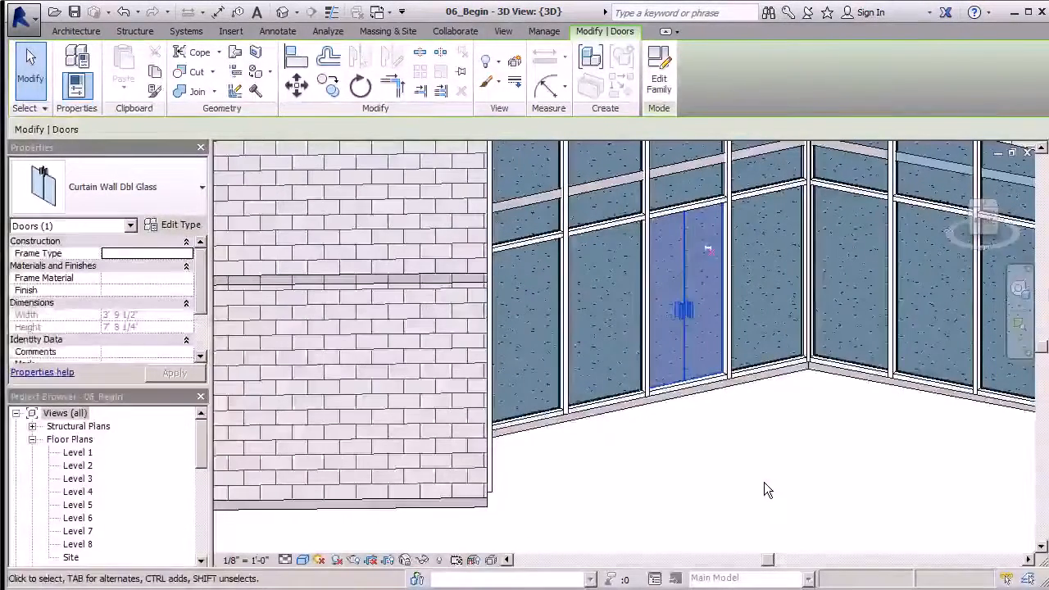
click(764, 481)
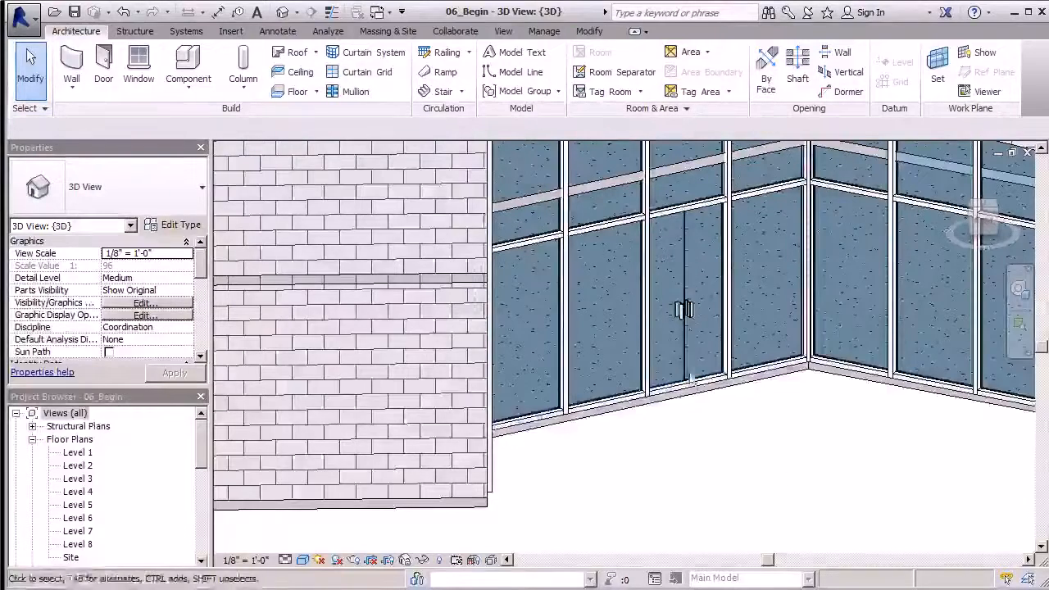
- Delete the bottom mullion beneath the new double glass door
scroll(657, 291, up, 2)
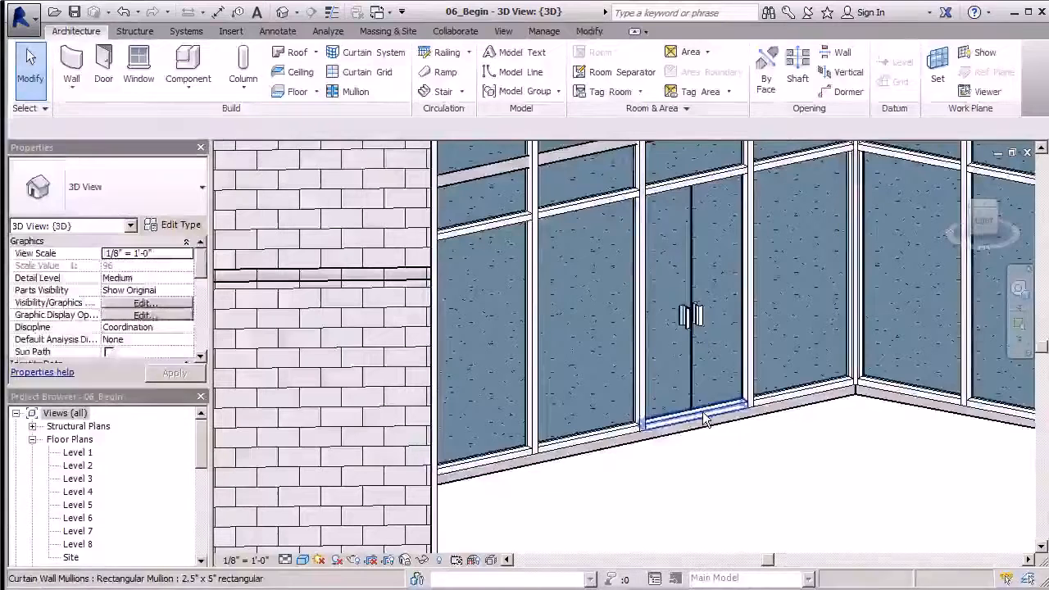
click(703, 415)
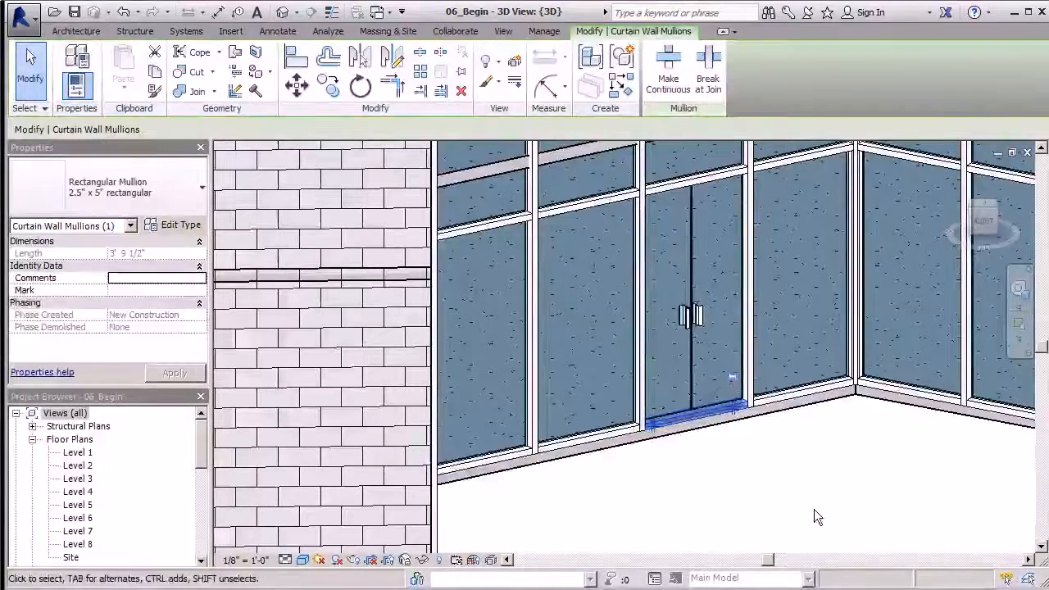
click(460, 92)
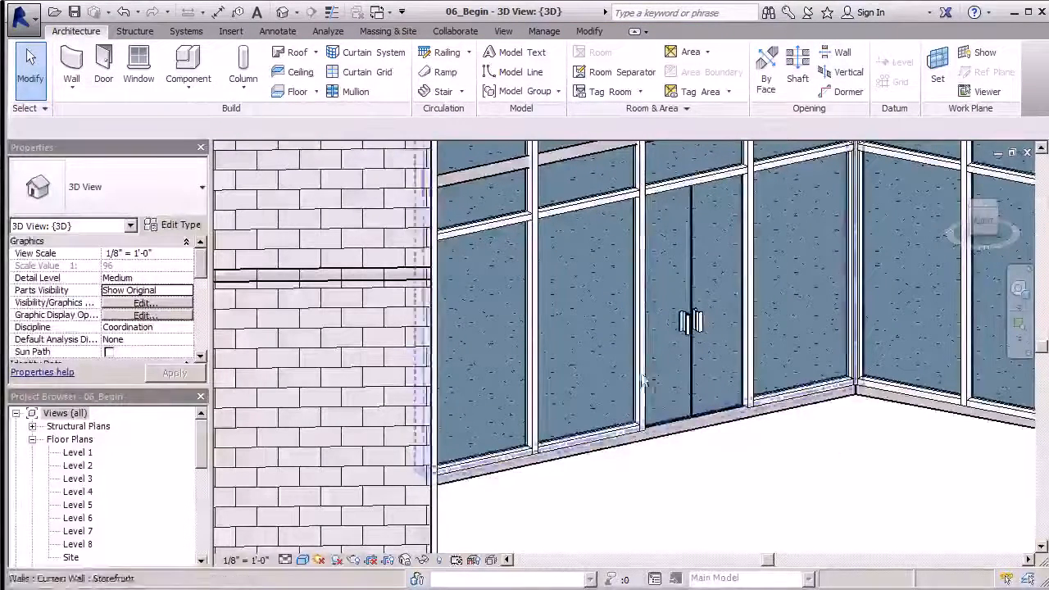
- Change the lower glazed panel third from the corner in the recess's adjacent storefront wall to the Curtain Wall Dbl Glass type
scroll(382, 372, down, 2)
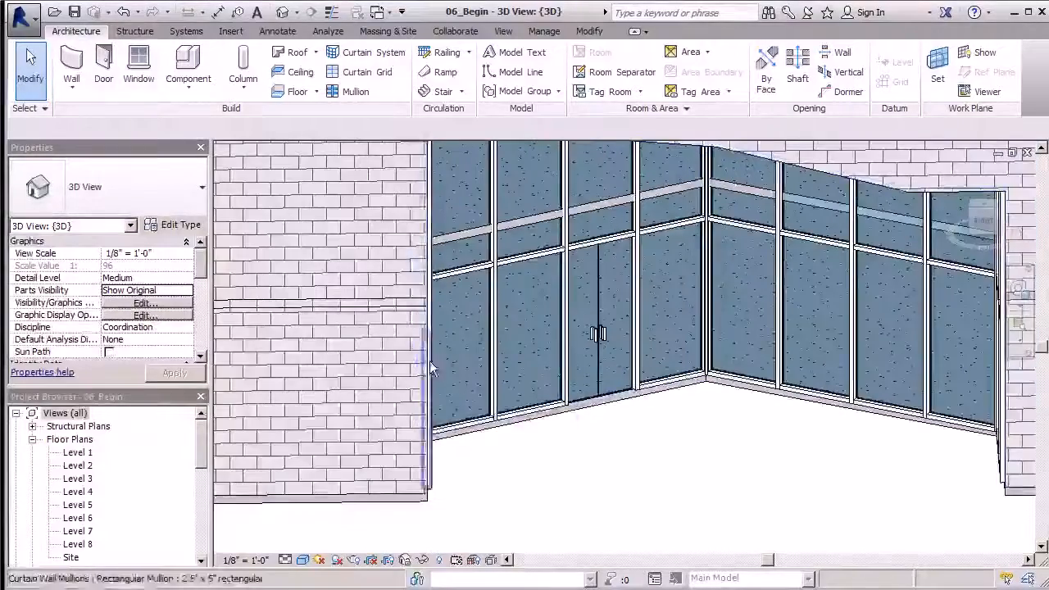
scroll(283, 328, down, 3)
shift+middle_drag(644, 327, 733, 324)
scroll(723, 220, up, 5)
shift+middle_drag(549, 368, 757, 246)
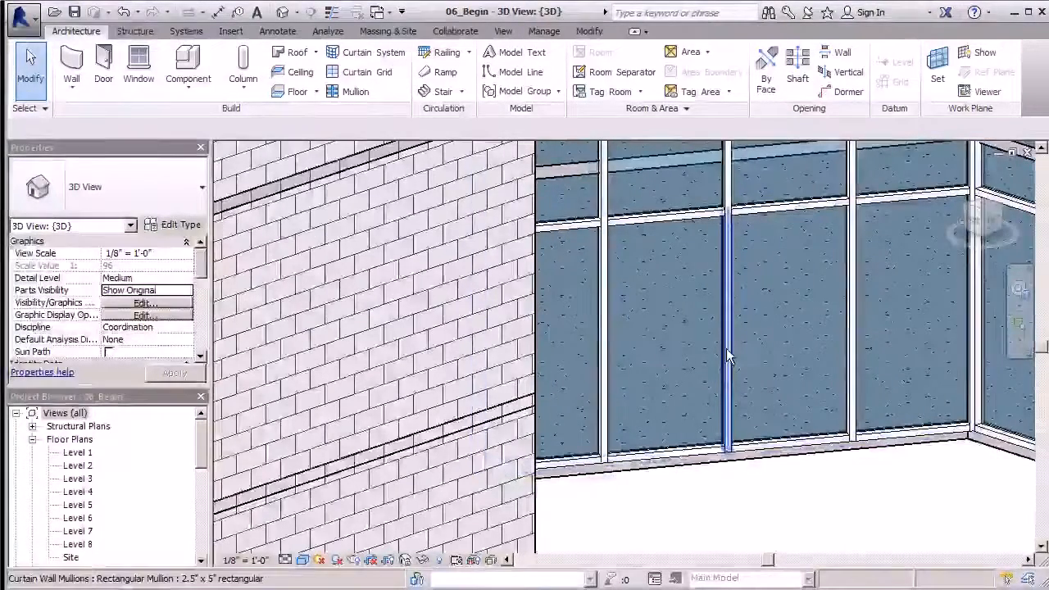
key(Tab)
key(Tab)
key(Tab)
key(Tab)
key(Tab)
key(Tab)
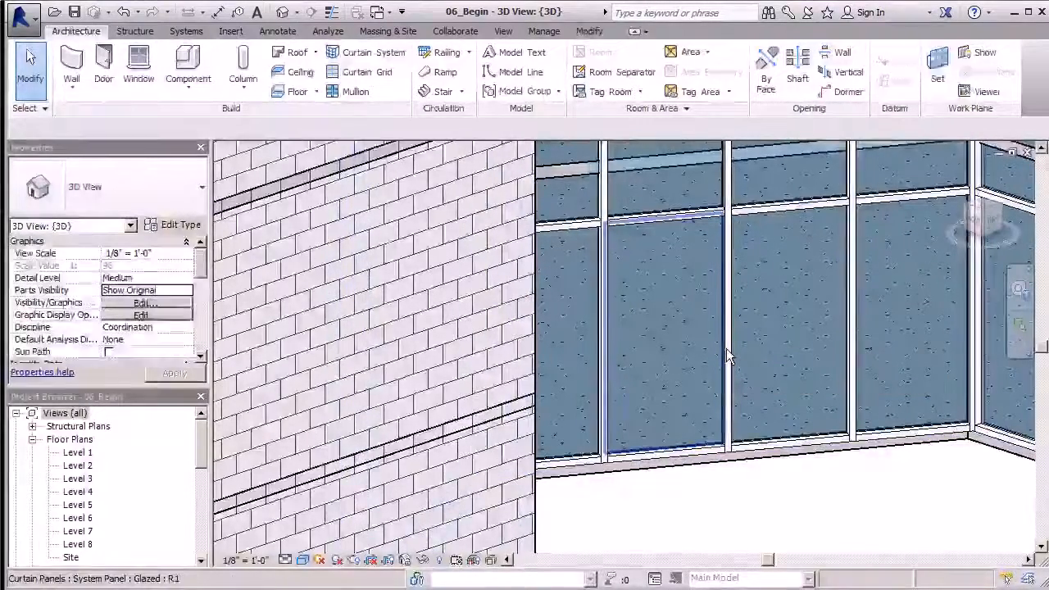
click(726, 349)
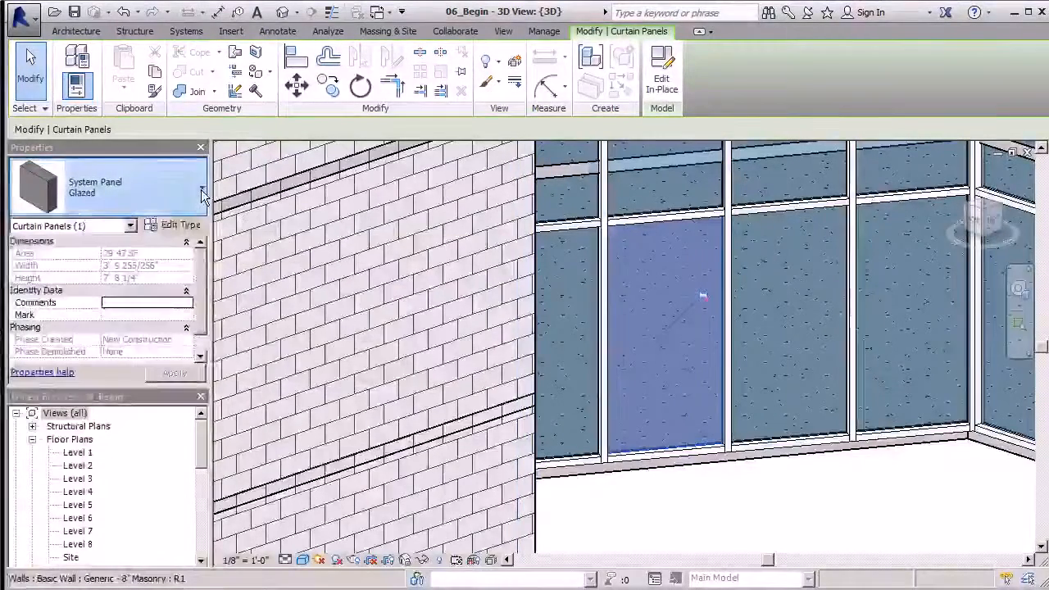
click(202, 193)
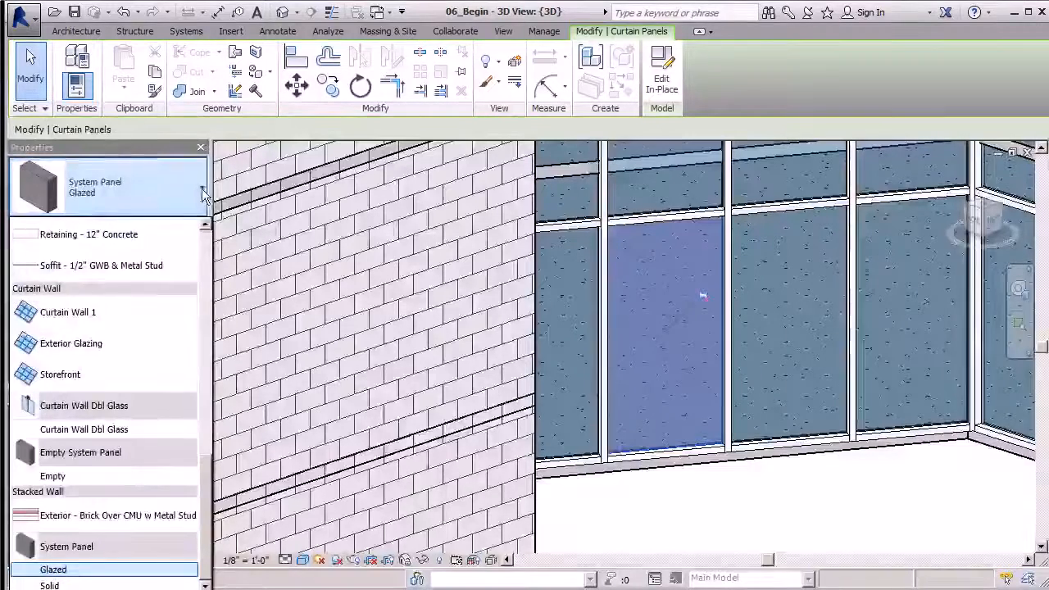
click(90, 429)
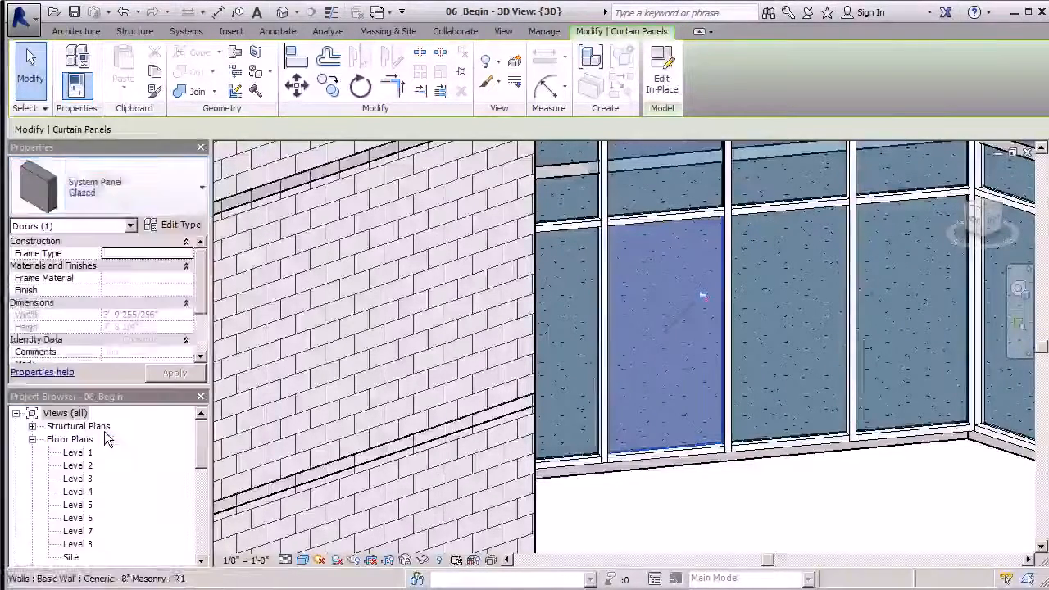
click(770, 500)
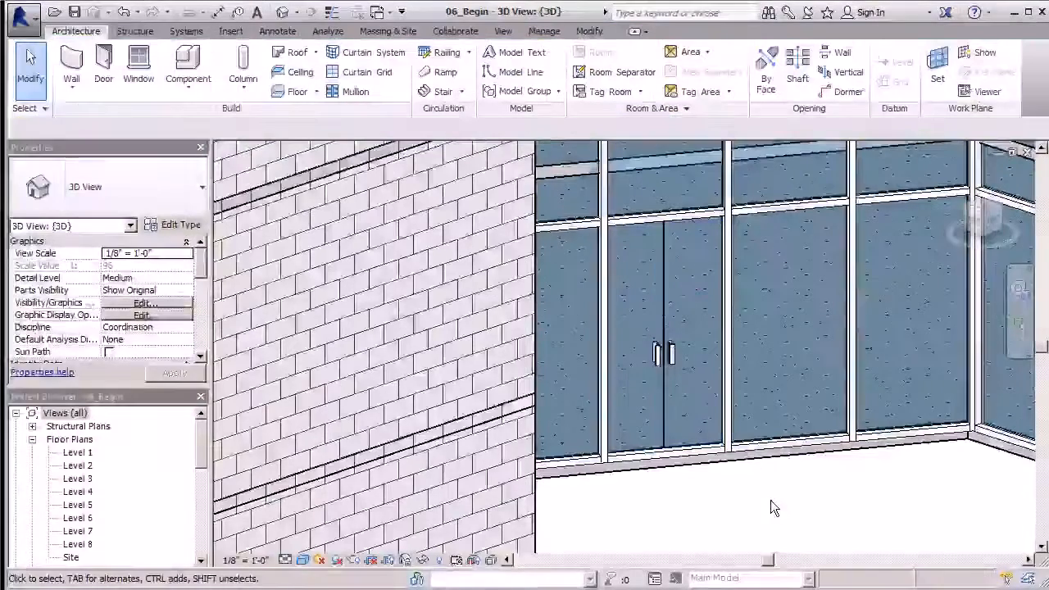
- Unpin and delete the bottom mullion beneath the second double glass door
click(678, 459)
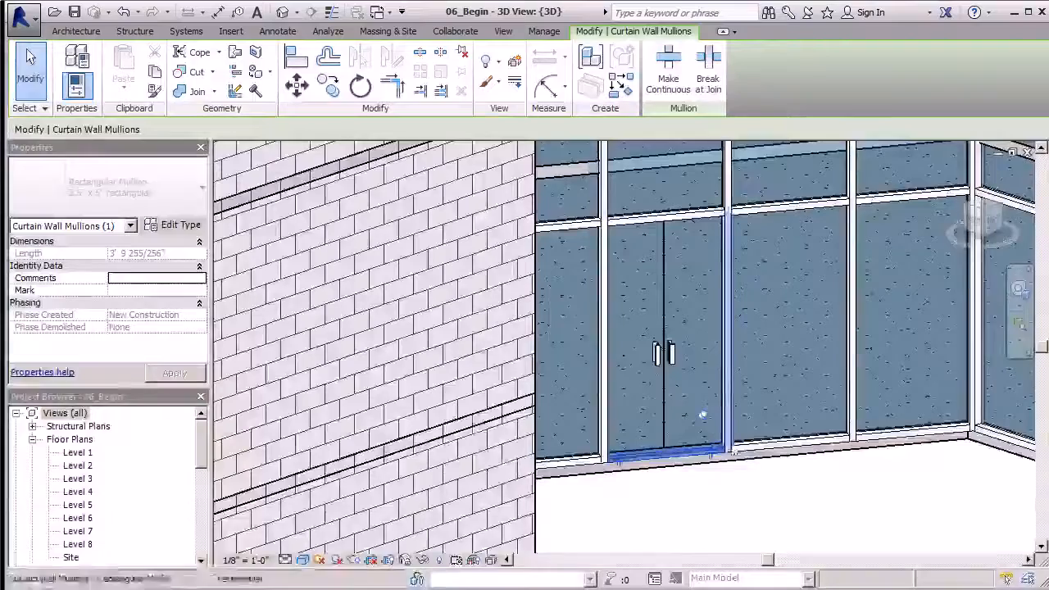
click(705, 418)
scroll(730, 464, down, 6)
shift+middle_drag(776, 456, 643, 443)
scroll(635, 438, up, 3)
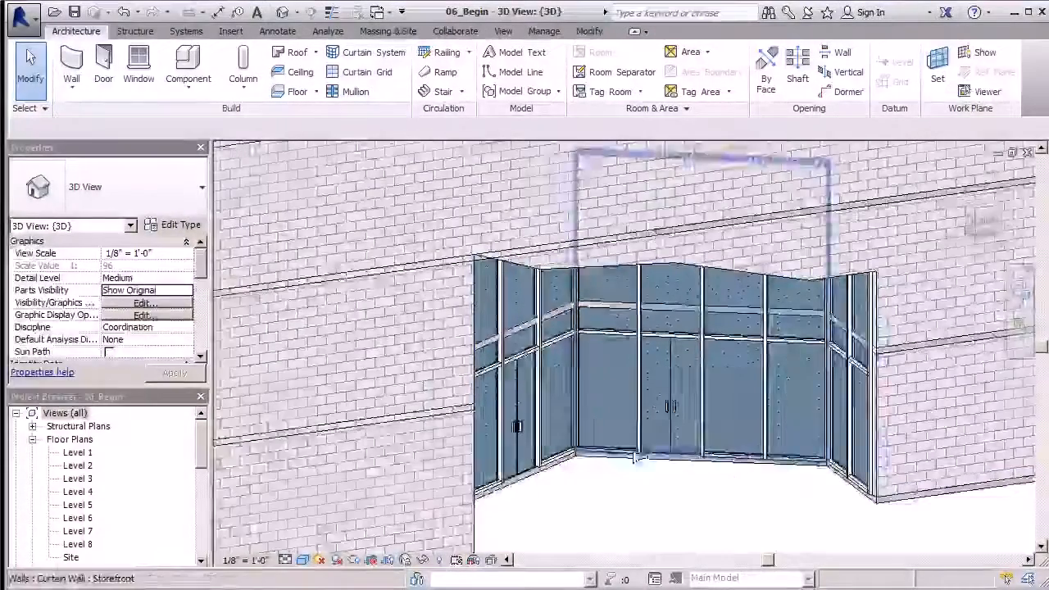
- Place a Single-Flush 36" x 84" door at ground level in the tall wing's short return wall beside the middle wing
scroll(730, 474, down, 8)
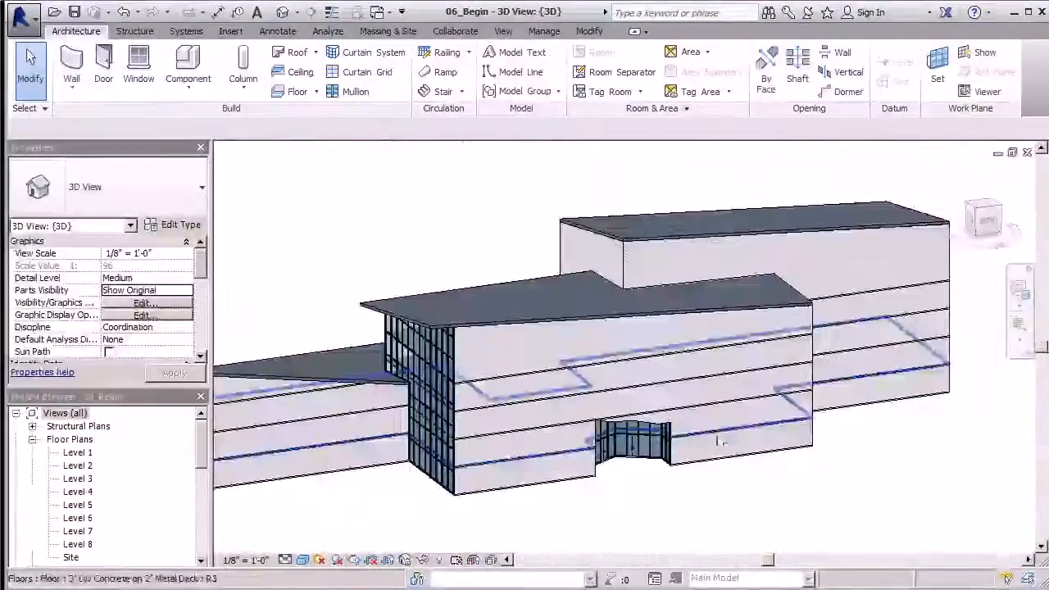
shift+middle_drag(744, 470, 800, 468)
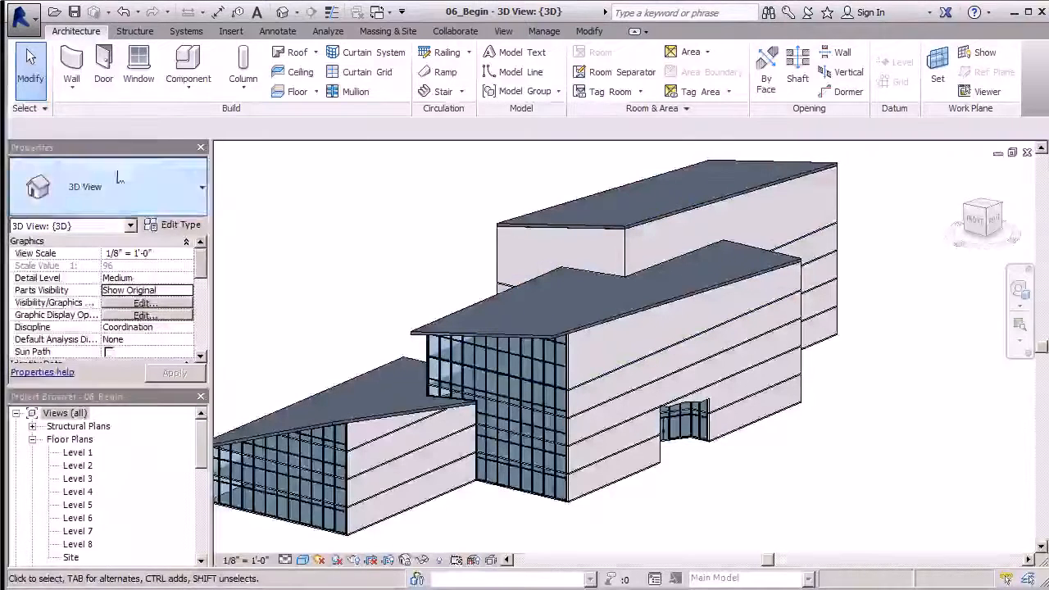
click(103, 69)
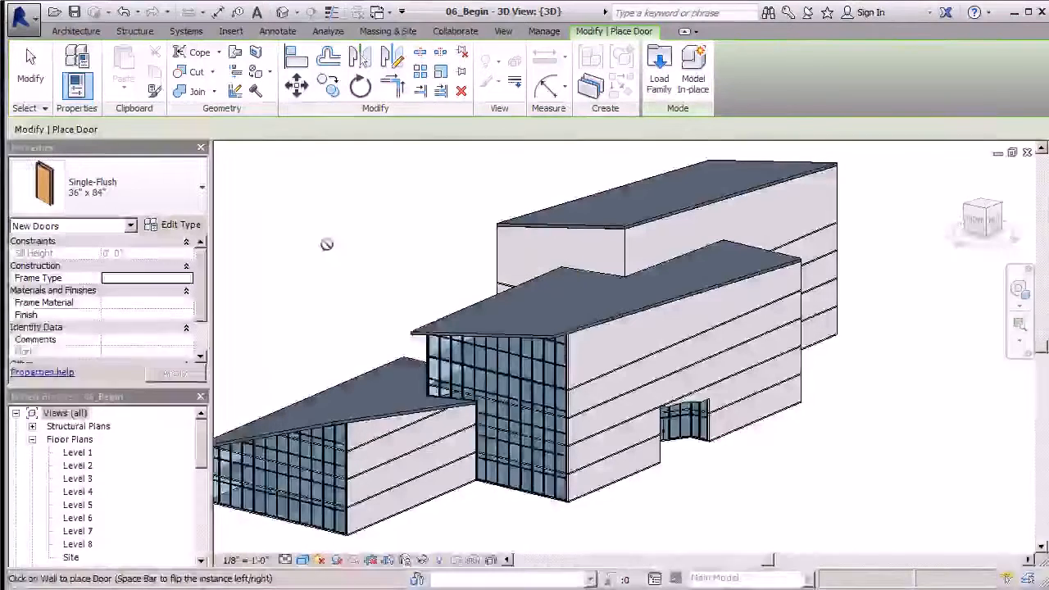
shift+middle_drag(360, 277, 557, 306)
key(z)
key(f)
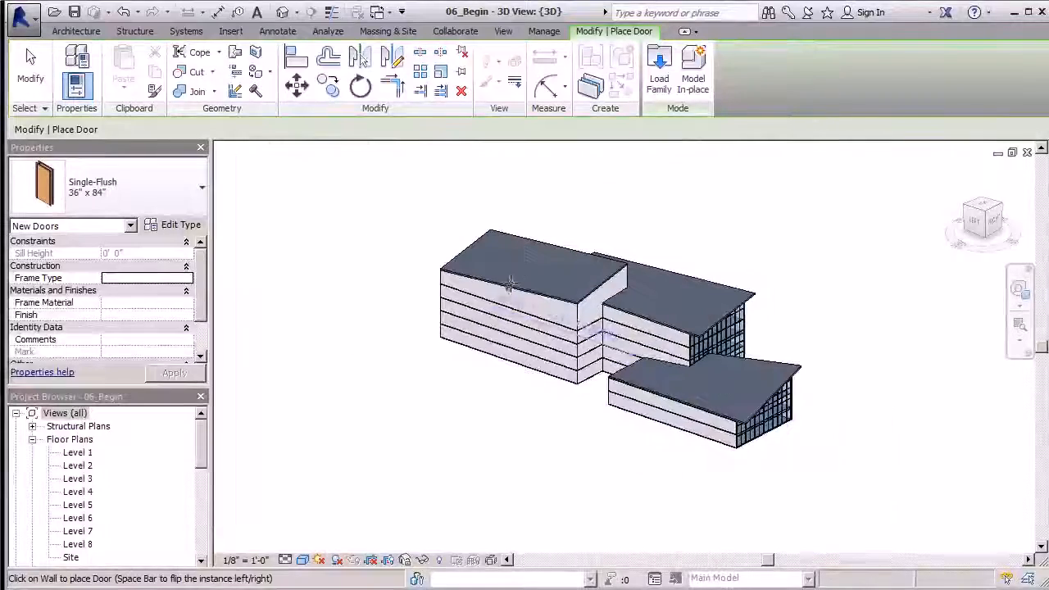
scroll(568, 309, up, 4)
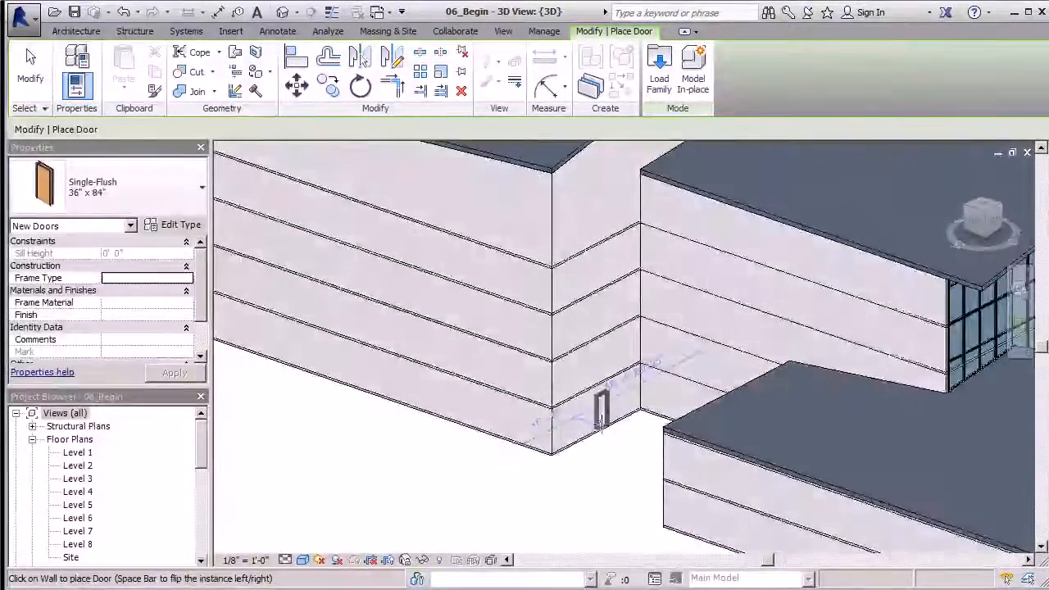
scroll(608, 418, up, 2)
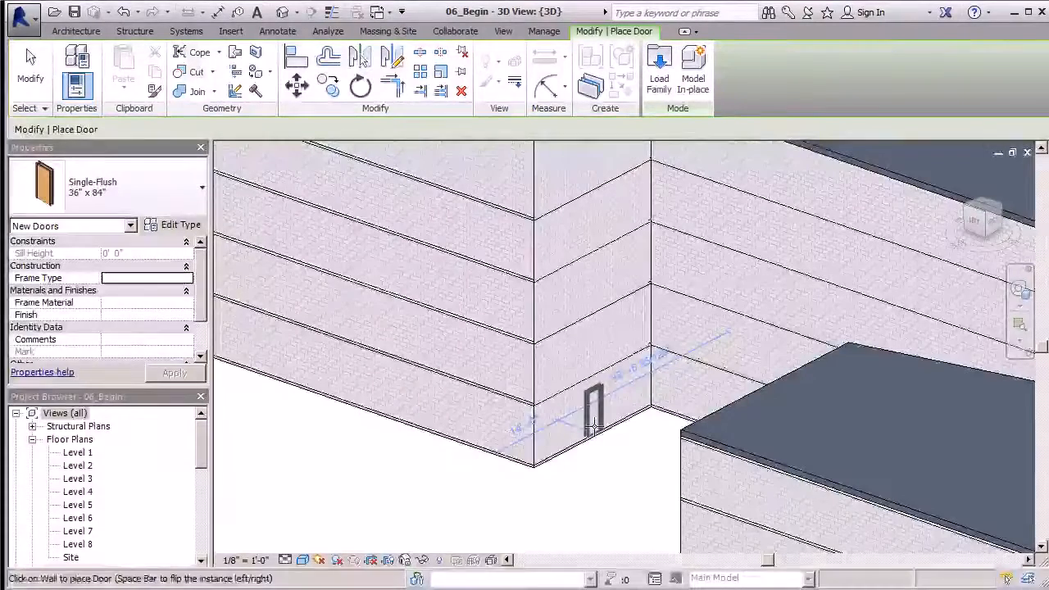
click(596, 437)
scroll(475, 372, down, 3)
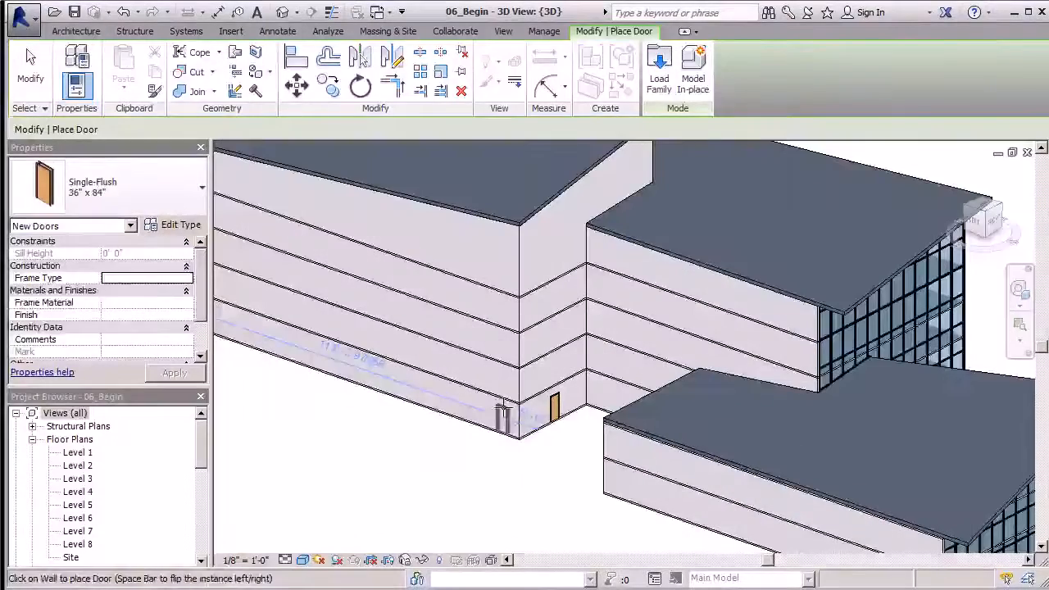
key(Escape)
scroll(525, 434, down, 4)
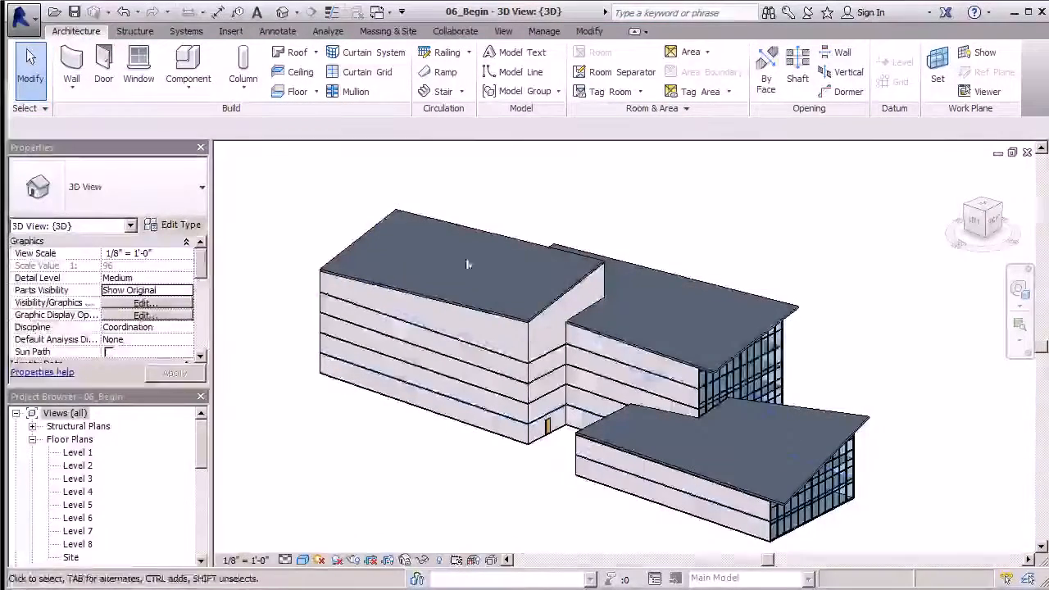
scroll(405, 423, up, 1)
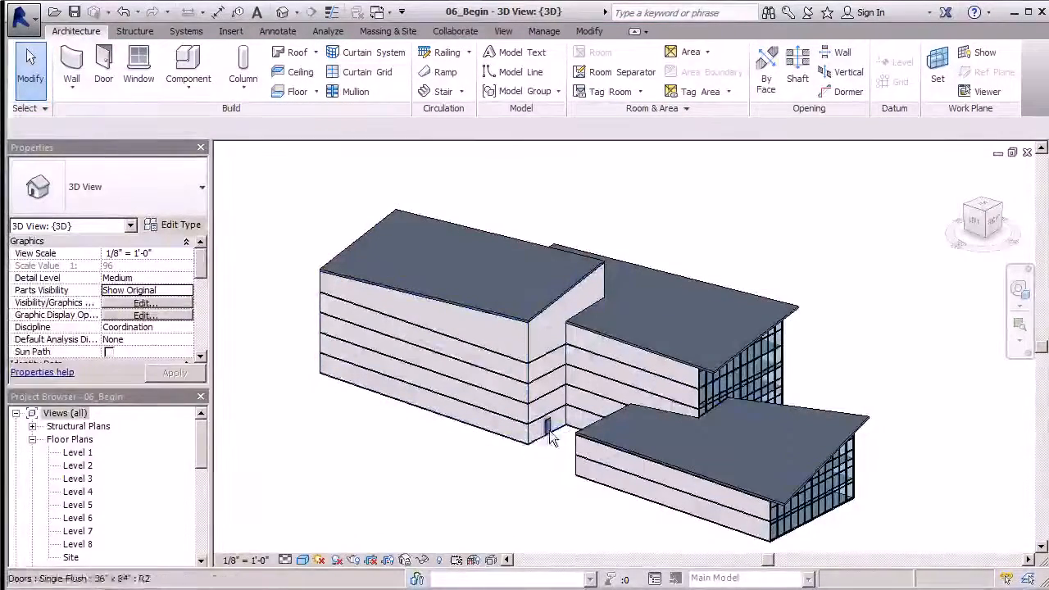
shift+middle_drag(237, 422, 541, 459)
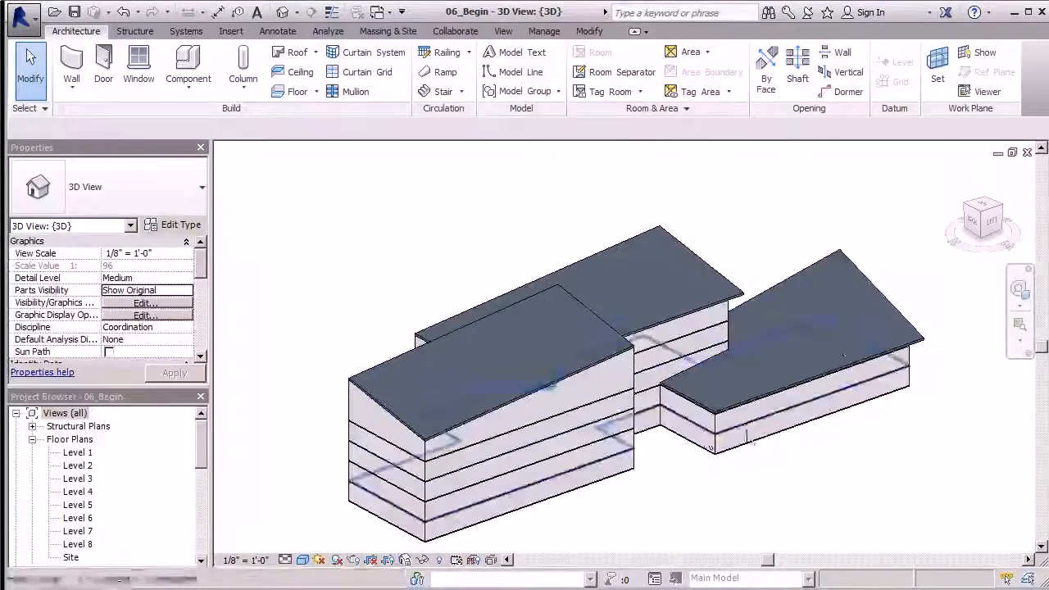
scroll(720, 423, up, 2)
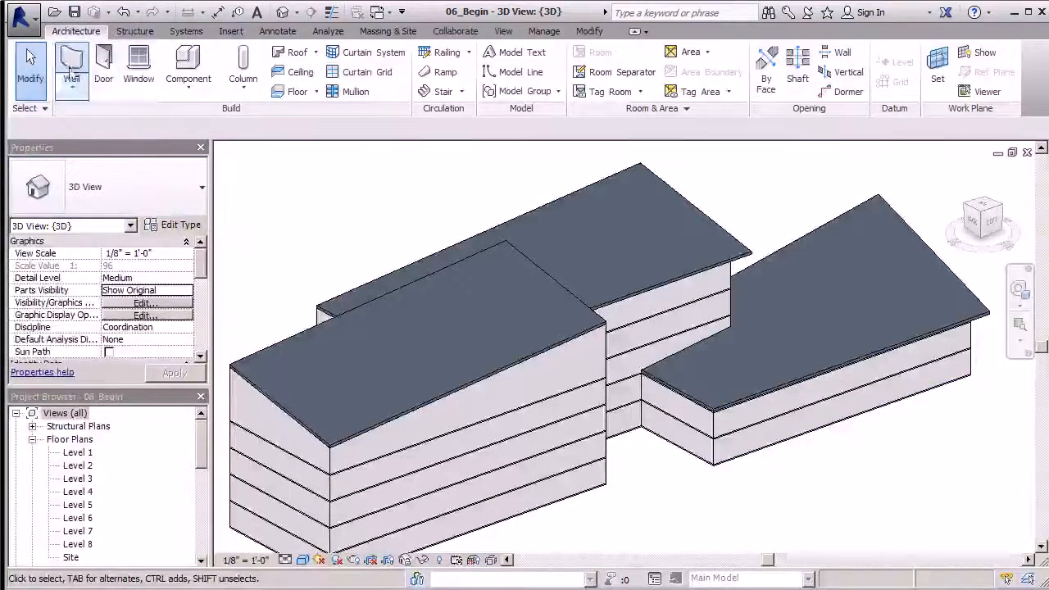
- Place a Single-Flush 36" x 84" door at ground level in the low wing's short end wall, 14'-0" from the outer corner
click(104, 78)
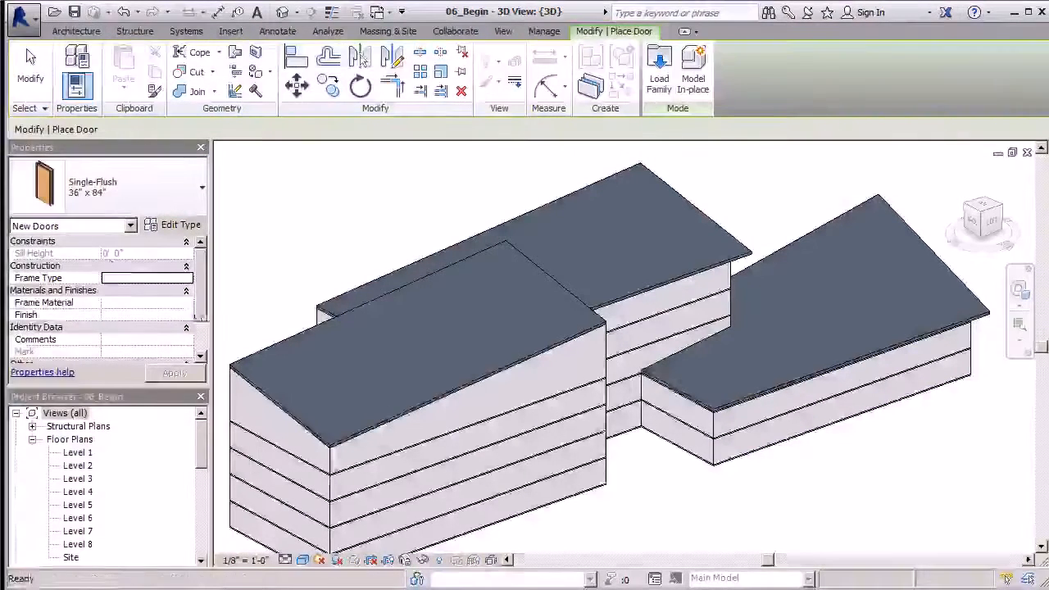
scroll(663, 442, up, 3)
scroll(661, 445, up, 2)
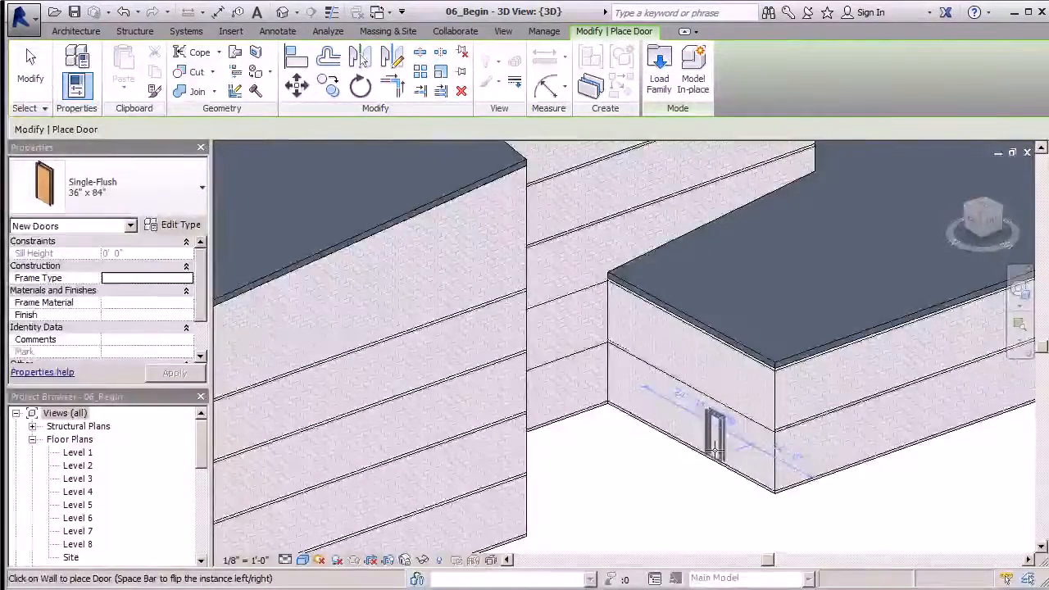
click(715, 447)
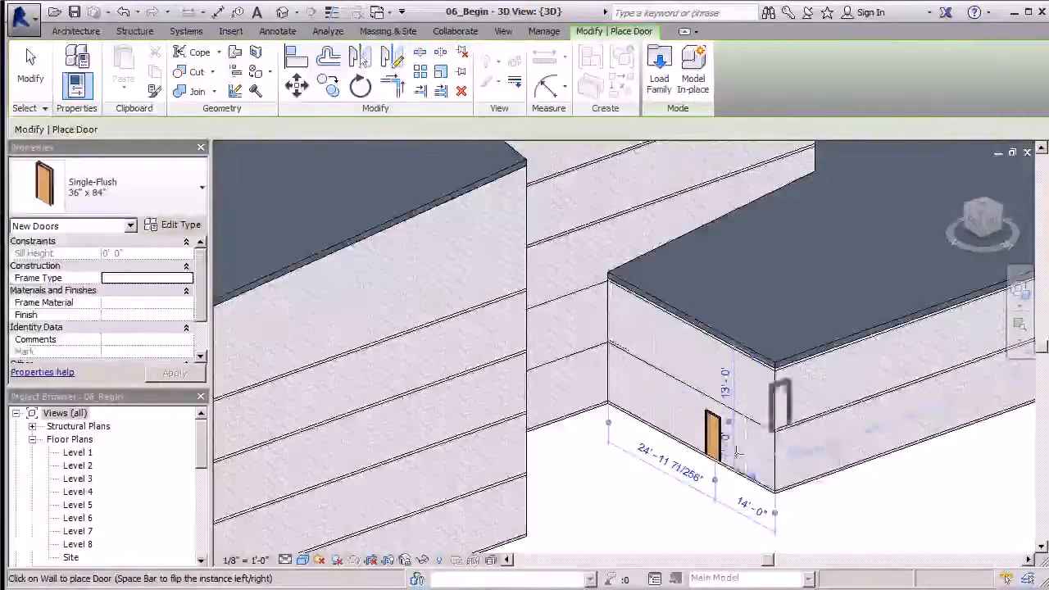
key(Escape)
key(Escape)
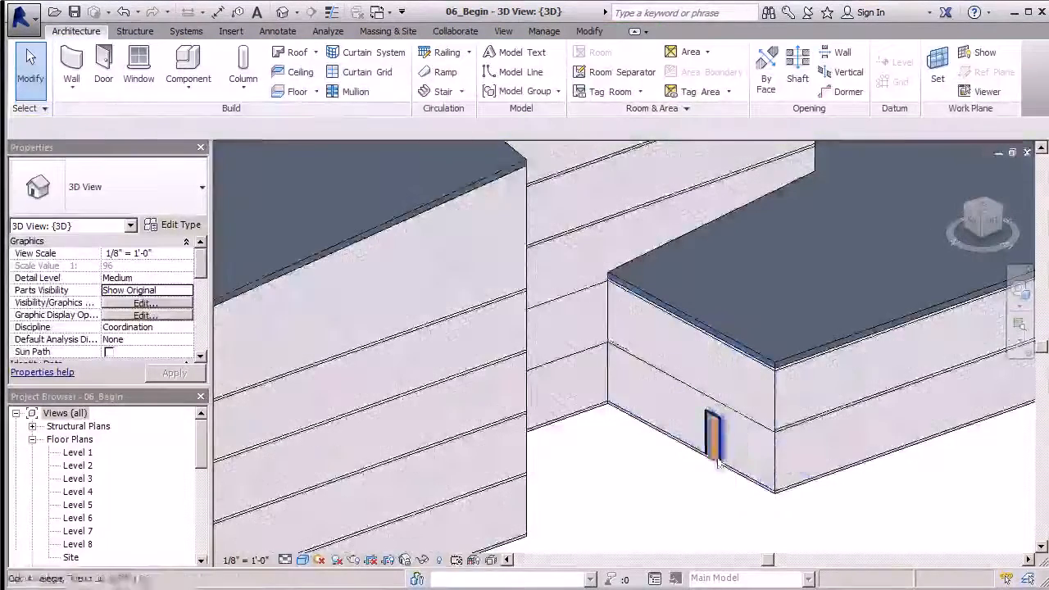
- Start a new door for the building's back side and browse to the Doors folder of the US Imperial library for loading a family
scroll(730, 363, down, 5)
scroll(730, 363, down, 2)
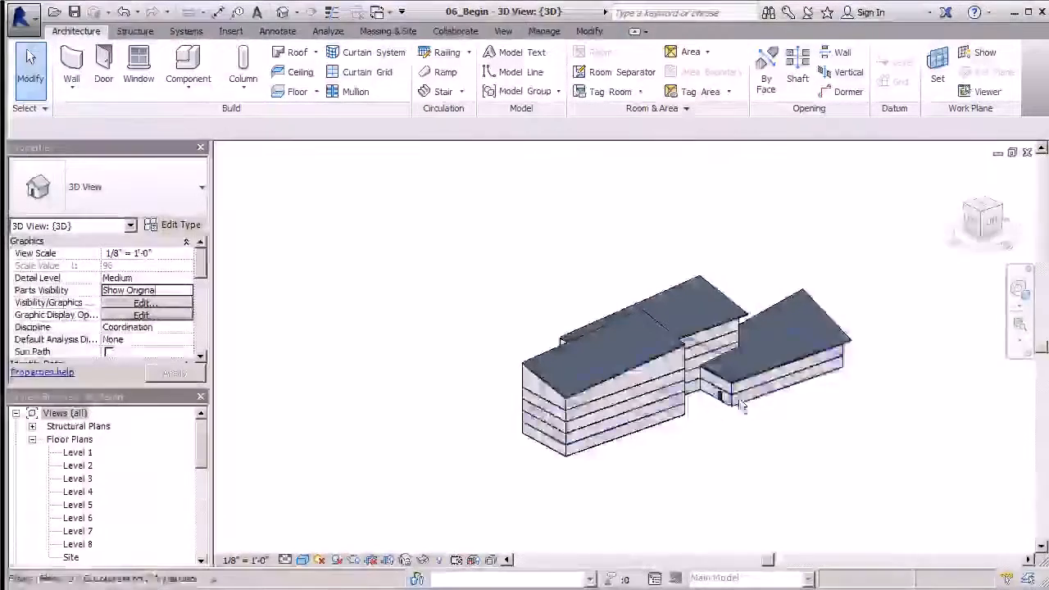
scroll(721, 404, up, 4)
shift+middle_drag(781, 417, 756, 438)
scroll(739, 445, up, 2)
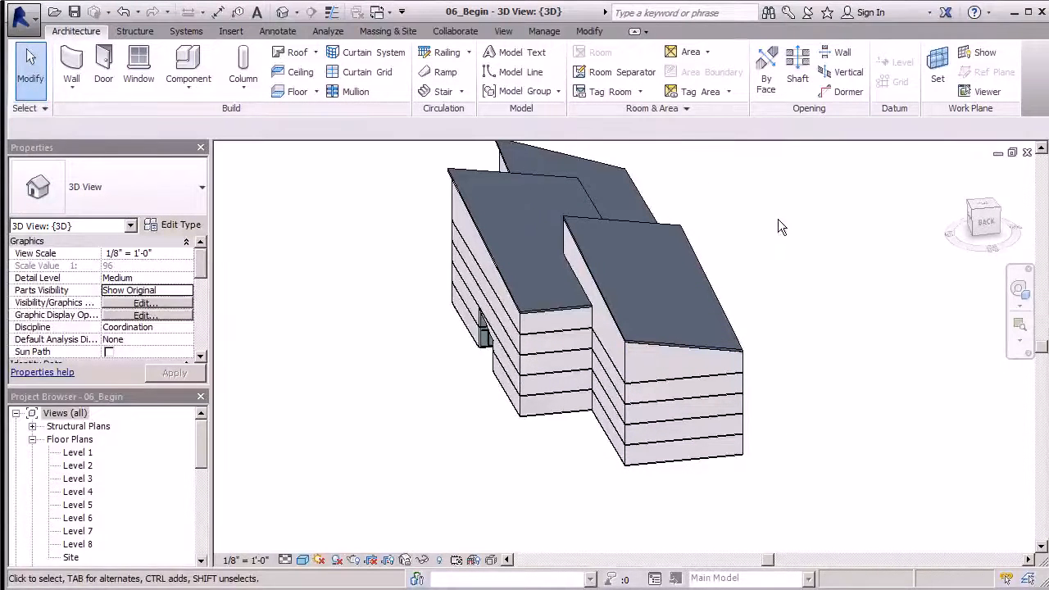
click(103, 67)
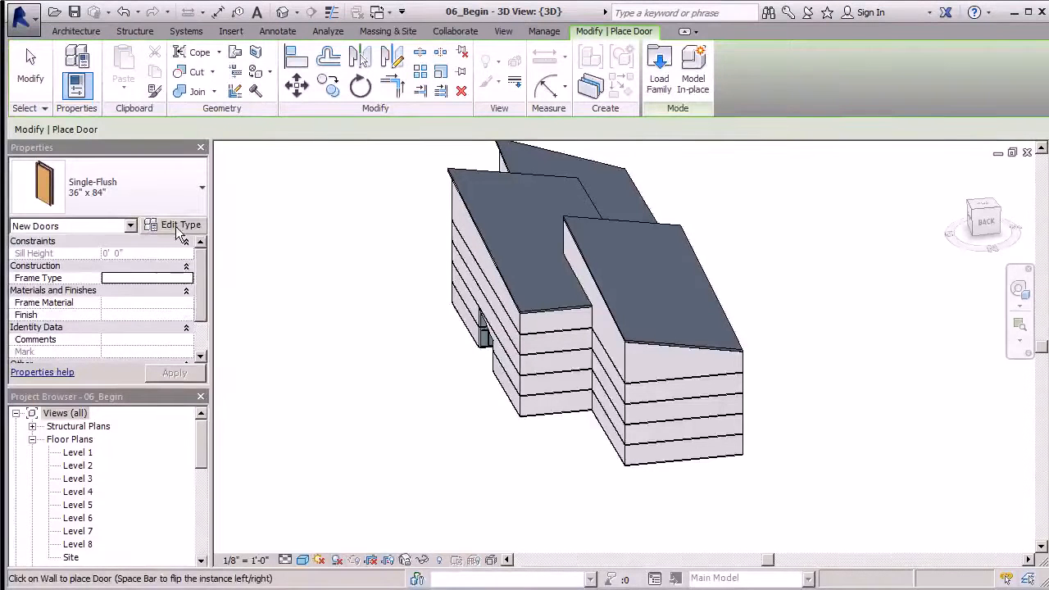
click(177, 226)
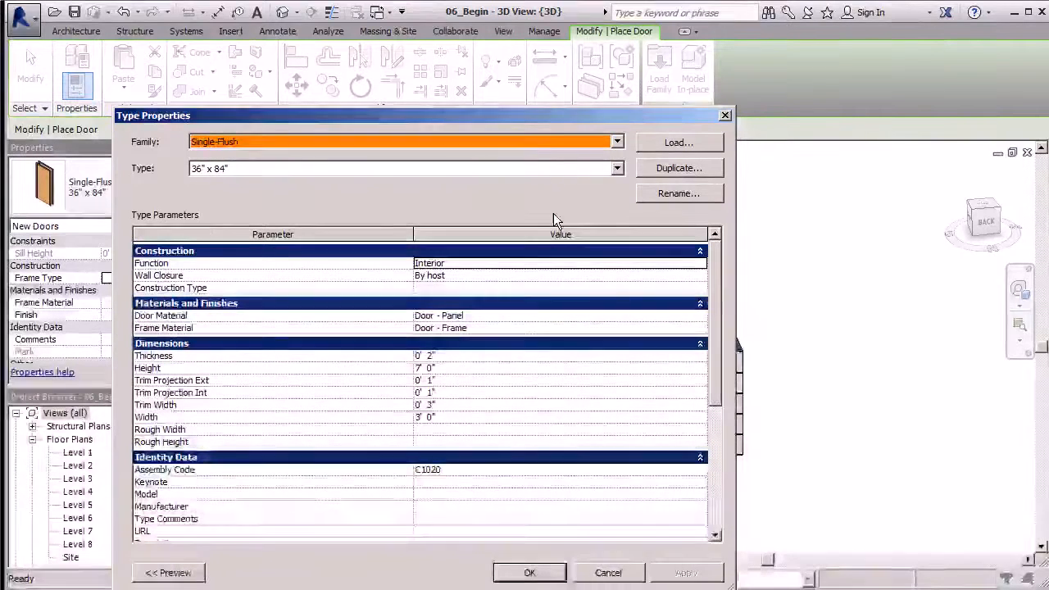
click(668, 144)
scroll(777, 301, down, 1)
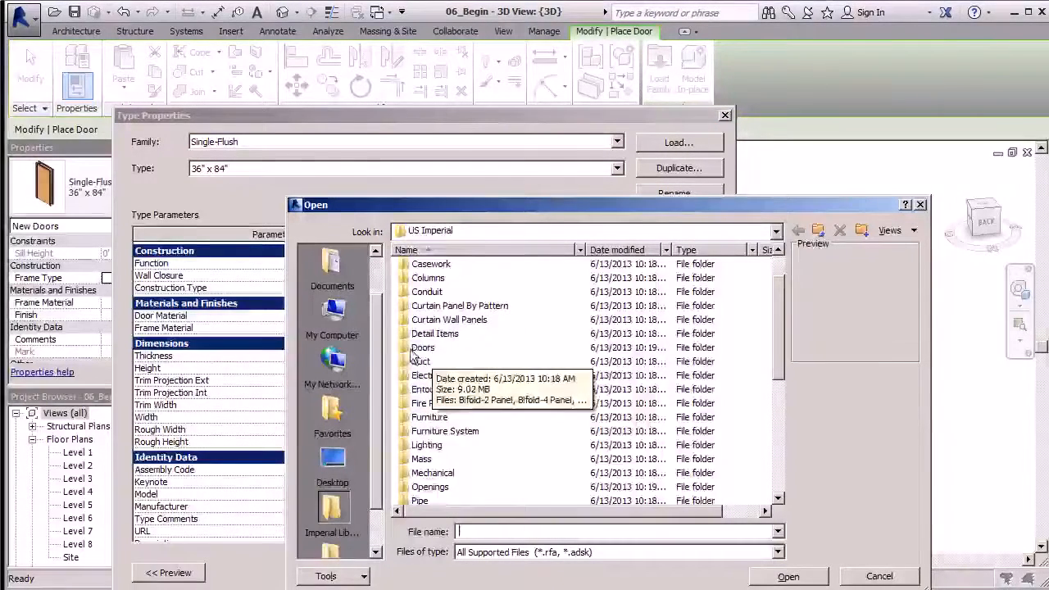
double_click(422, 347)
drag(779, 300, 781, 332)
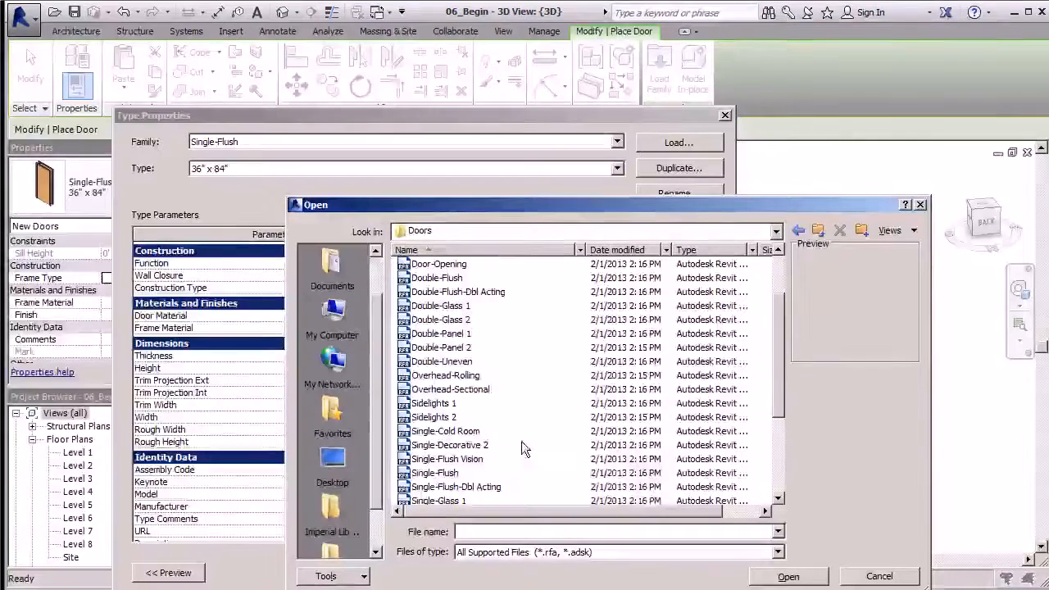
- Compare the previews of the double-panel and double-glass doors and load the Double-Glass 1 family
click(447, 321)
click(449, 334)
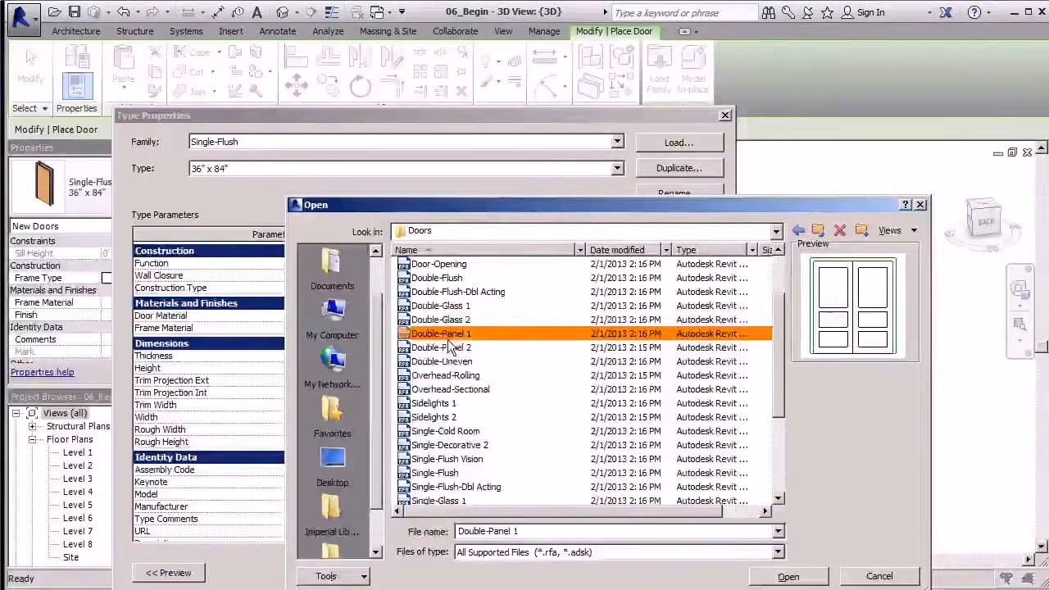
click(449, 348)
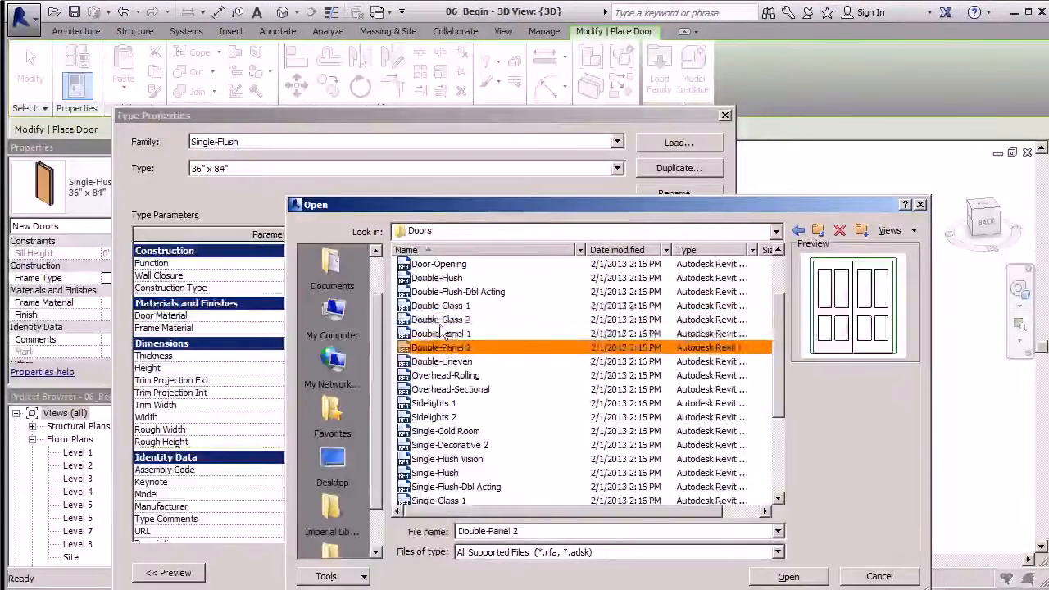
click(442, 320)
click(443, 306)
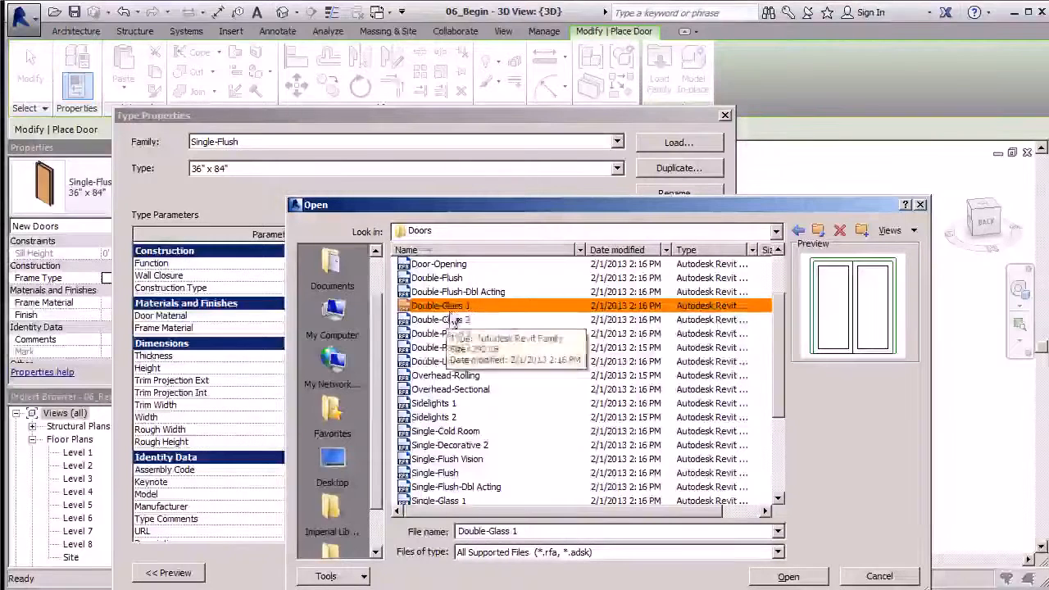
click(788, 575)
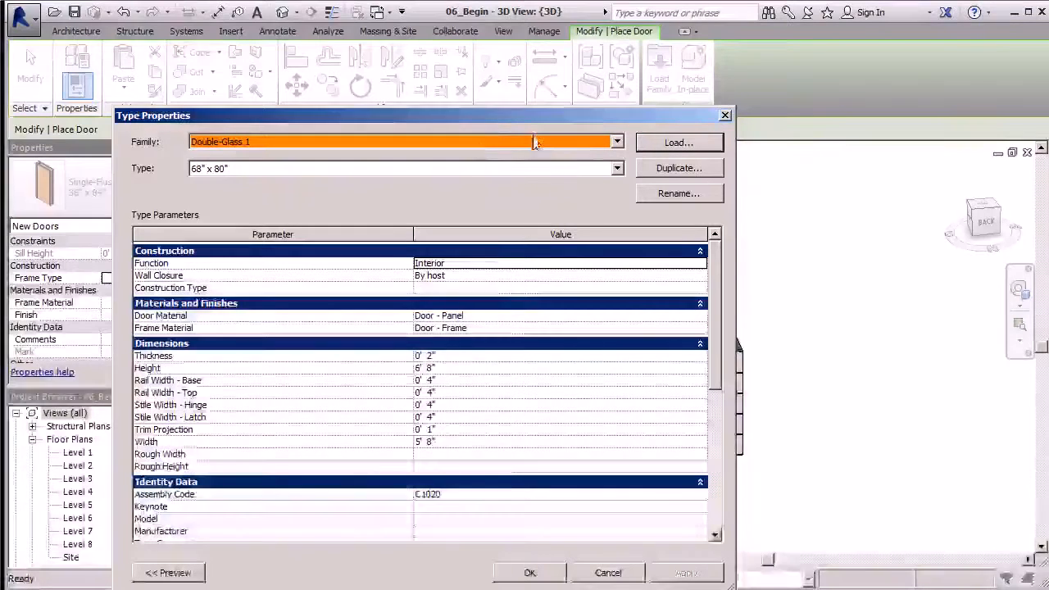
- Place a Double-Glass 1 68" x 80" door at ground level in the tall wing's back end wall, 24'-0" from the outer corner
drag(502, 116, 579, 106)
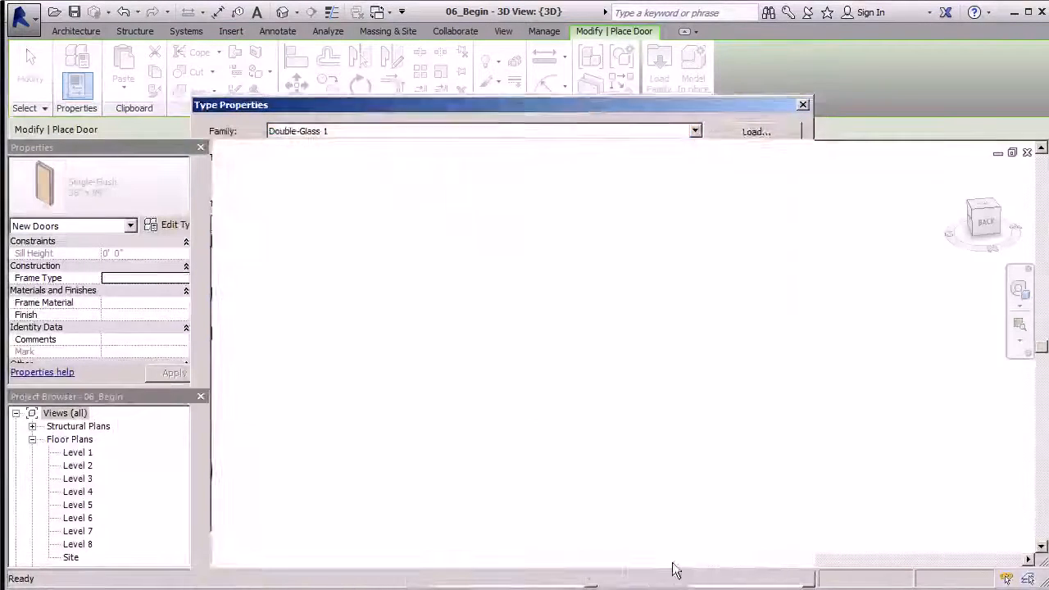
click(631, 571)
scroll(681, 449, up, 4)
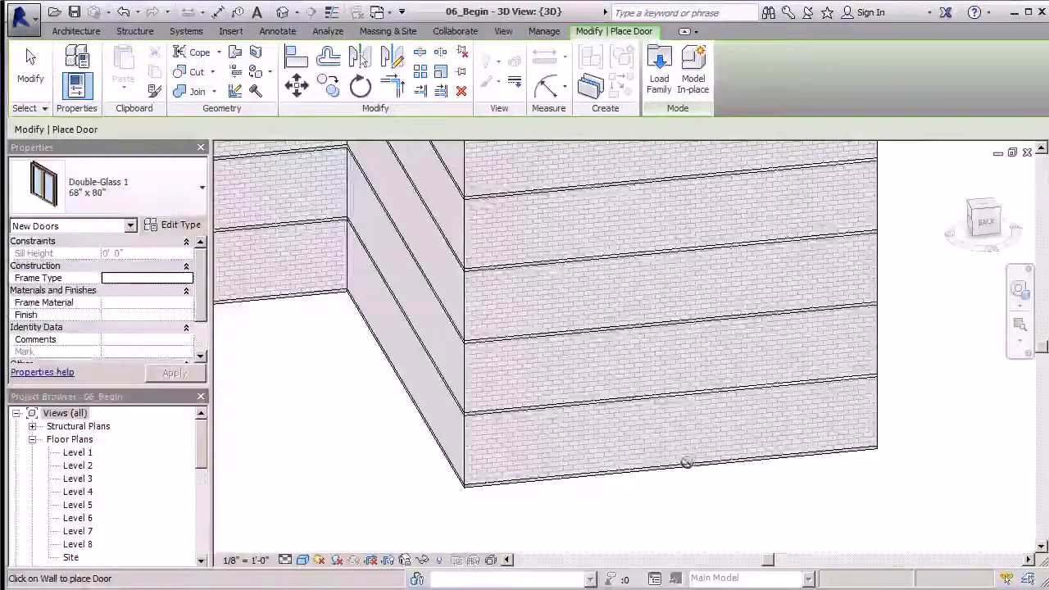
click(689, 461)
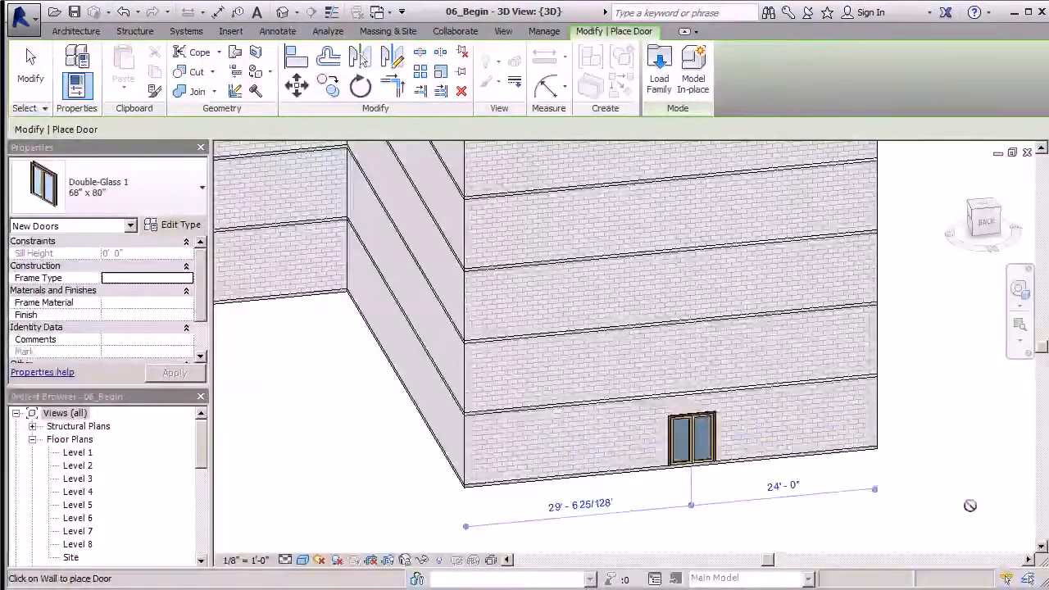
key(Escape)
scroll(845, 521, down, 3)
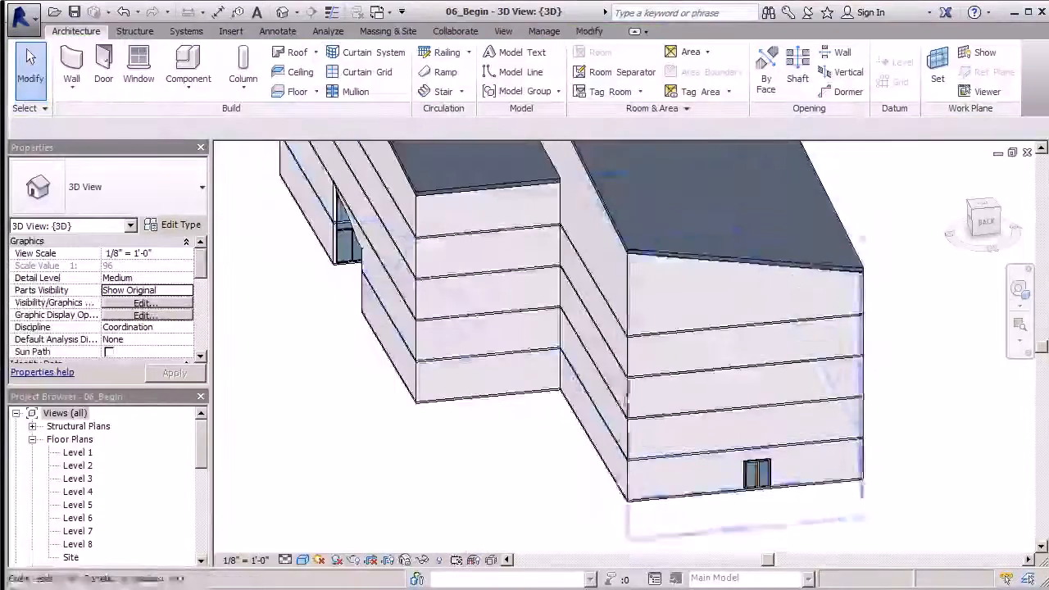
- Place a second Double-Glass 1 68" x 80" door at ground level near the middle of the adjacent wing's back wall
scroll(559, 380, up, 4)
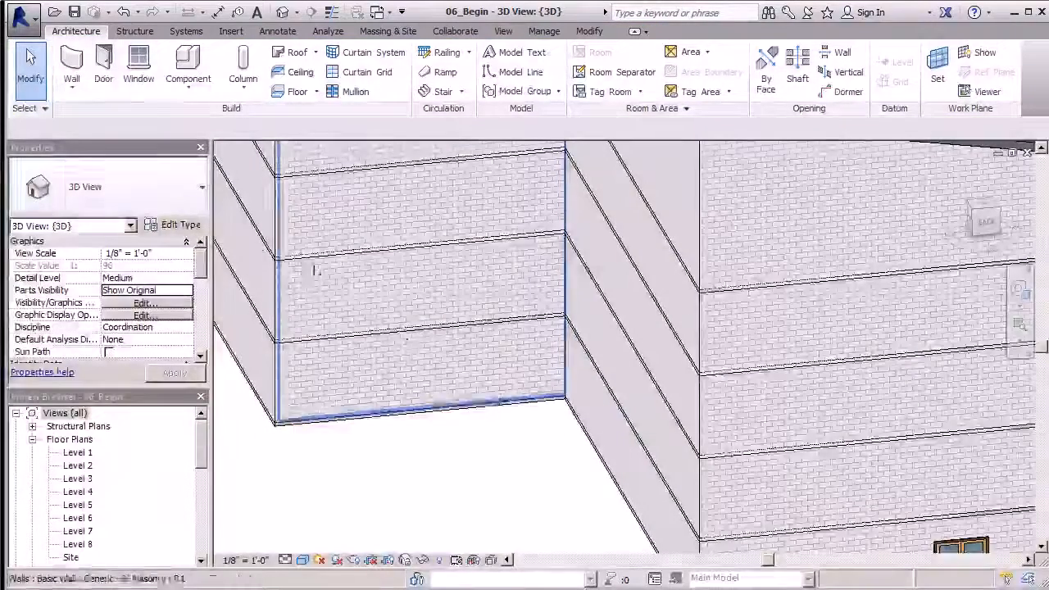
click(102, 64)
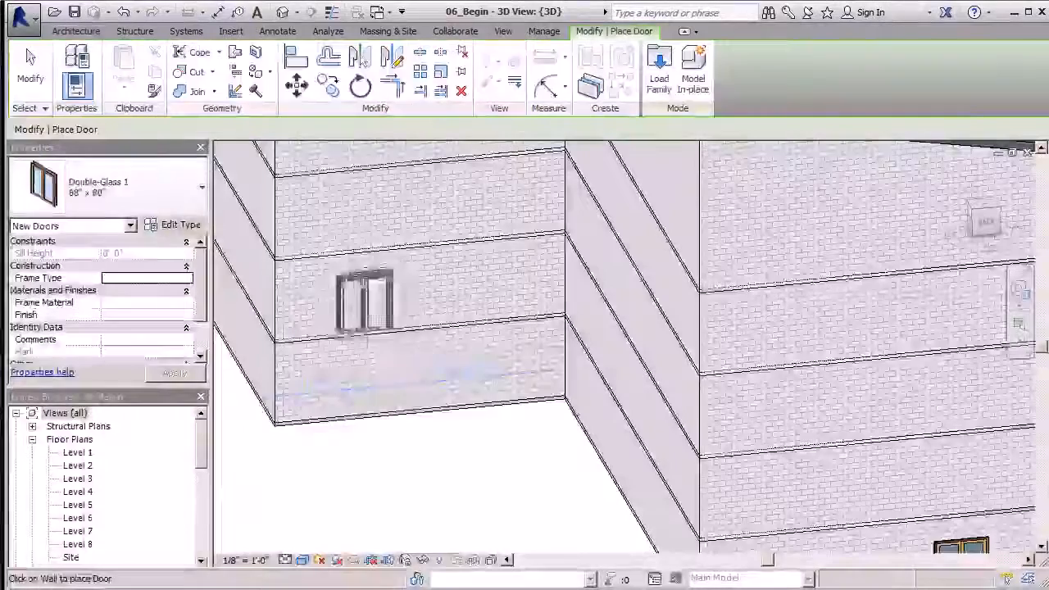
click(419, 389)
key(Escape)
key(Escape)
scroll(478, 427, down, 8)
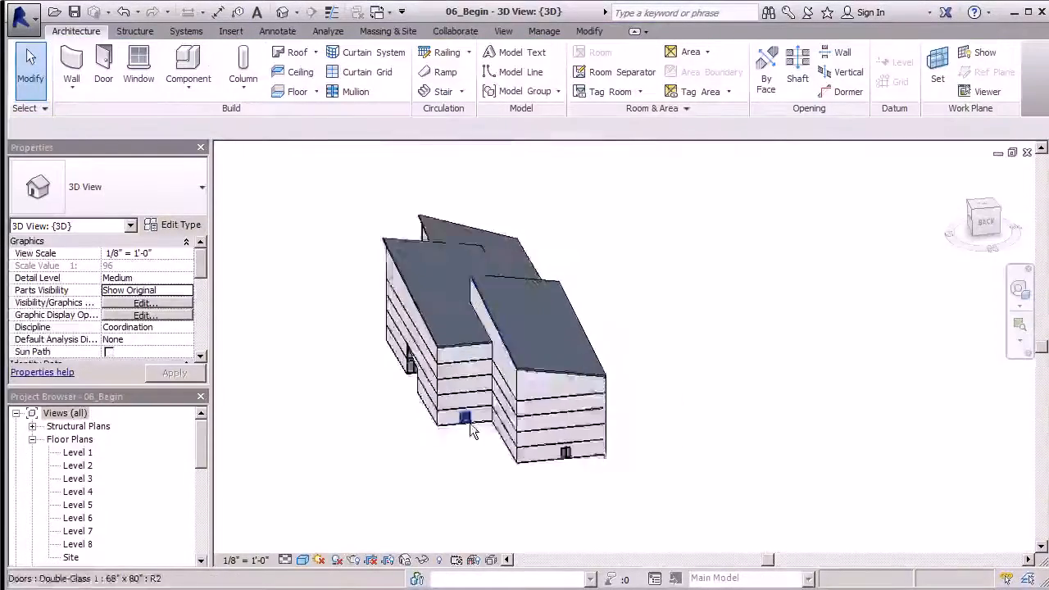
- Inspect the building from all sides to check the doors placed in its exterior and storefront walls
shift+middle_drag(586, 448, 745, 458)
scroll(489, 421, up, 6)
scroll(748, 373, down, 4)
shift+middle_drag(630, 351, 772, 398)
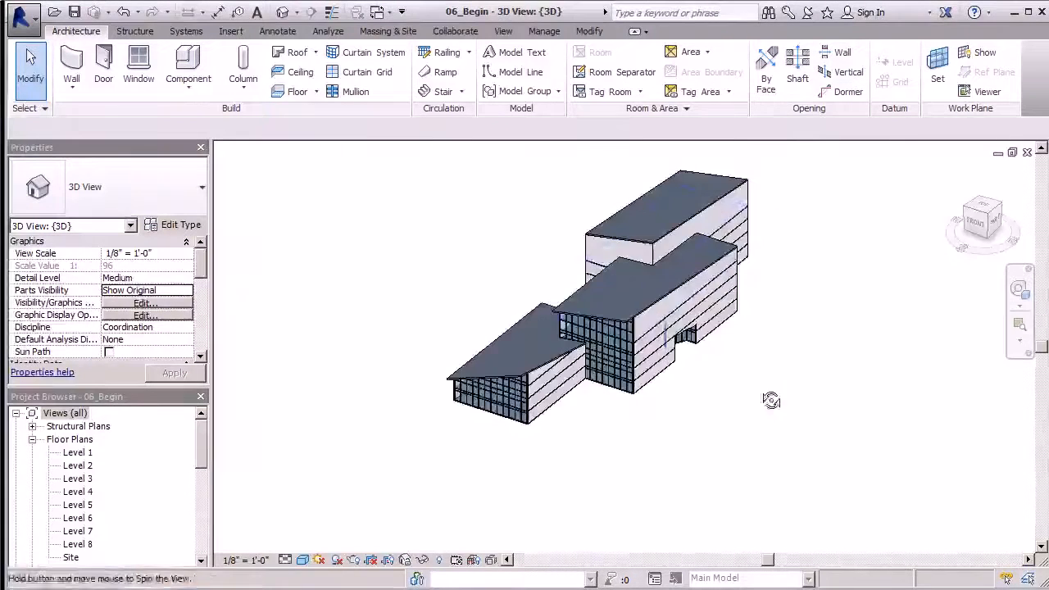
scroll(666, 280, up, 4)
scroll(667, 280, down, 3)
shift+middle_drag(742, 321, 422, 222)
scroll(683, 354, up, 3)
shift+middle_drag(685, 361, 807, 366)
shift+middle_drag(475, 330, 775, 388)
scroll(540, 313, down, 3)
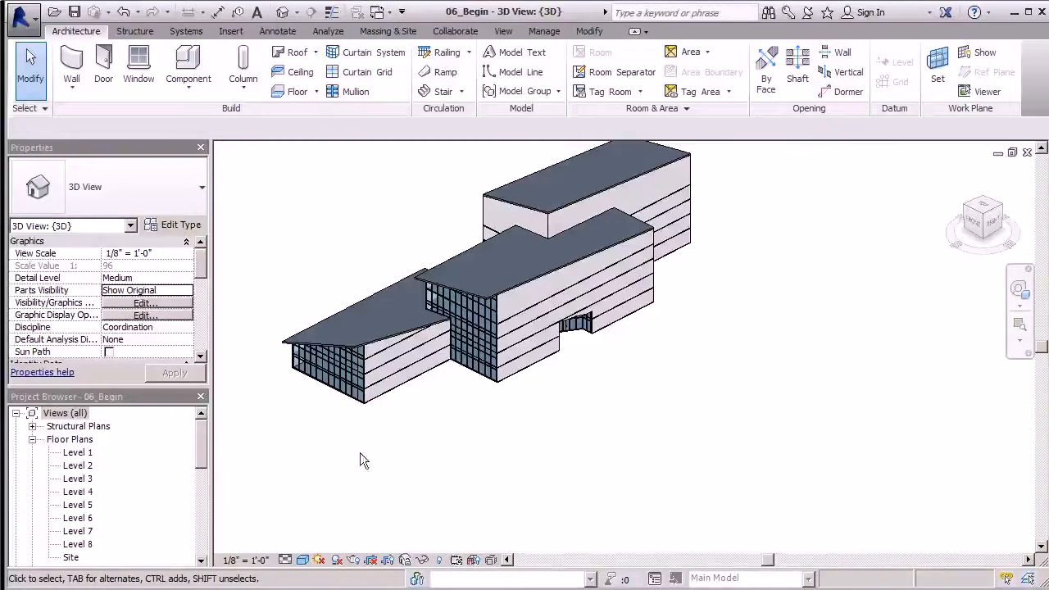
- Open the Level 1 floor plan at the northern wing with its double glass doors
double_click(79, 453)
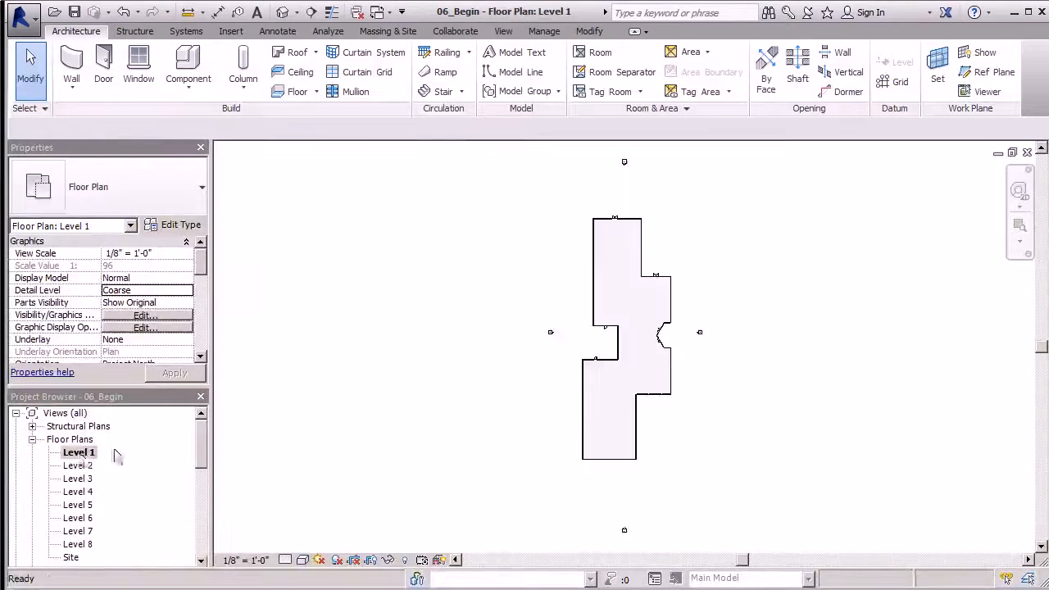
scroll(647, 242, up, 5)
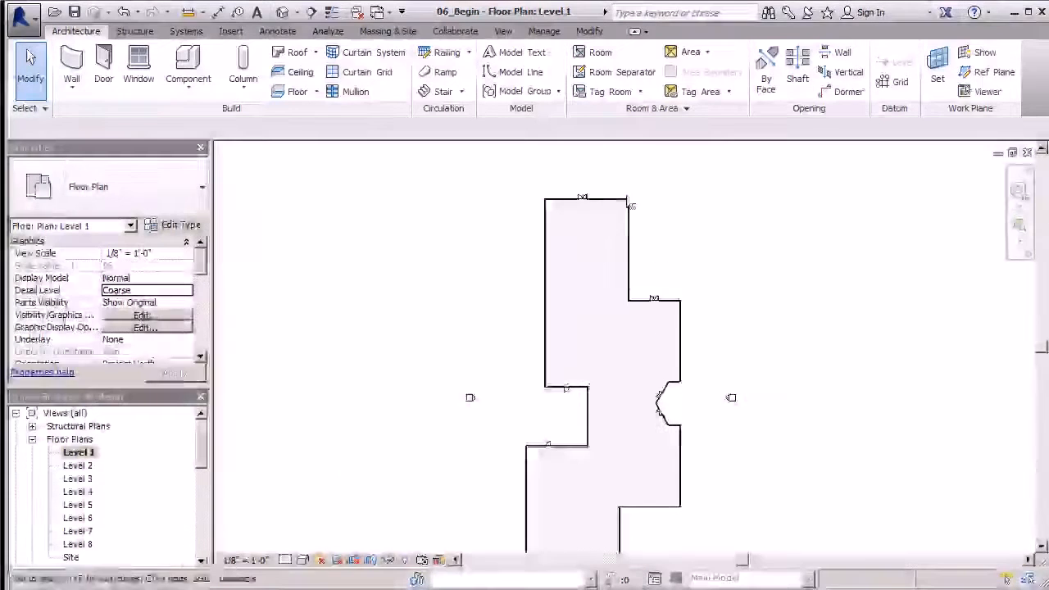
scroll(623, 246, up, 2)
scroll(522, 466, down, 2)
scroll(549, 274, up, 1)
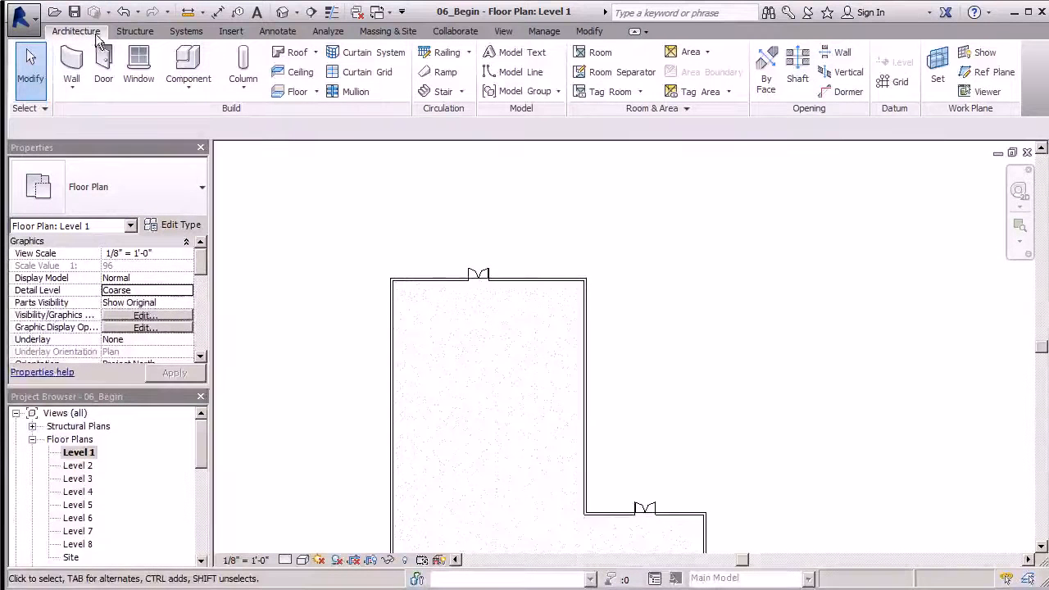
- Place a Fixed 36" x 48" window in the northern wing's east wall, 7'-0" from the north corner, flipping its facing inward and back outward
click(138, 64)
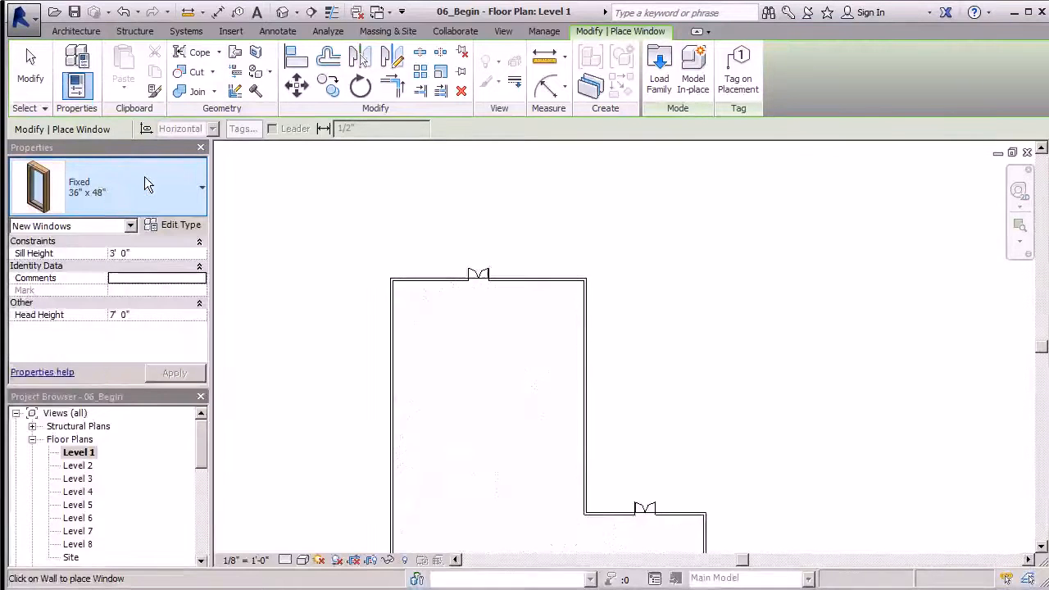
scroll(144, 177, down, 1)
click(394, 257)
scroll(484, 274, up, 1)
scroll(484, 246, up, 2)
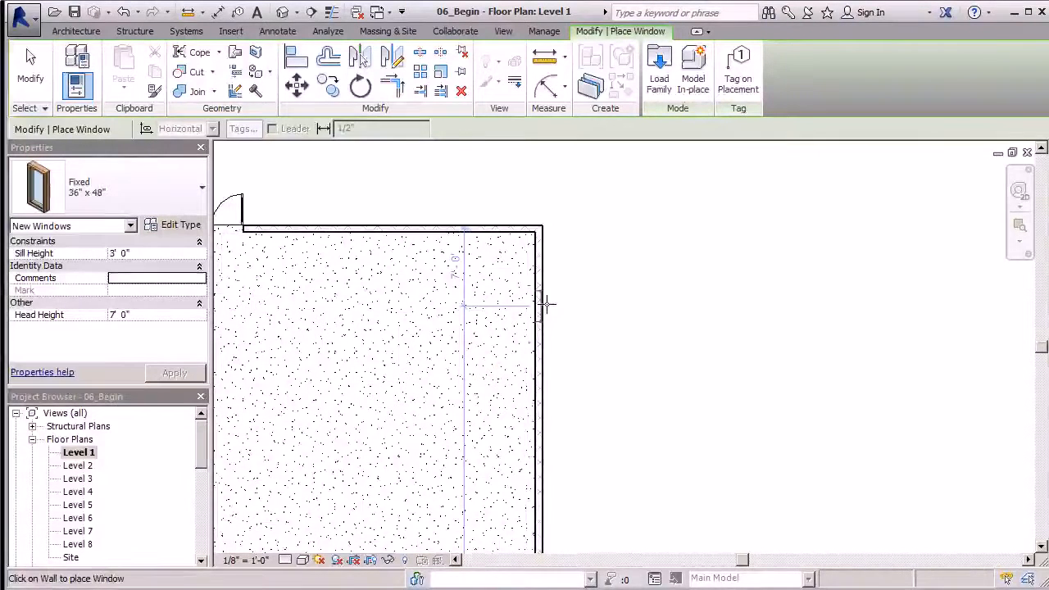
click(546, 303)
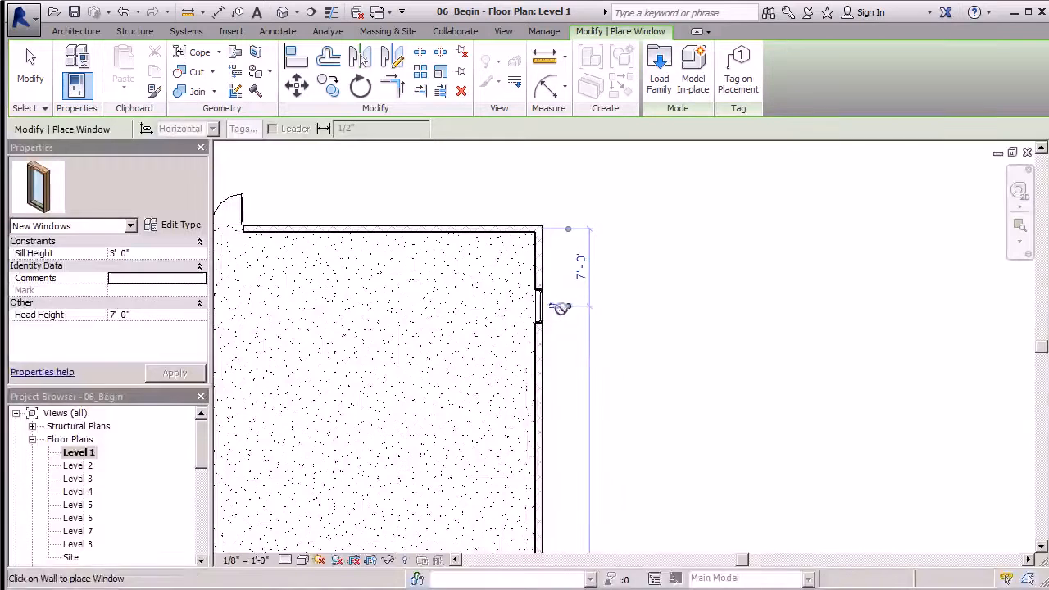
click(557, 307)
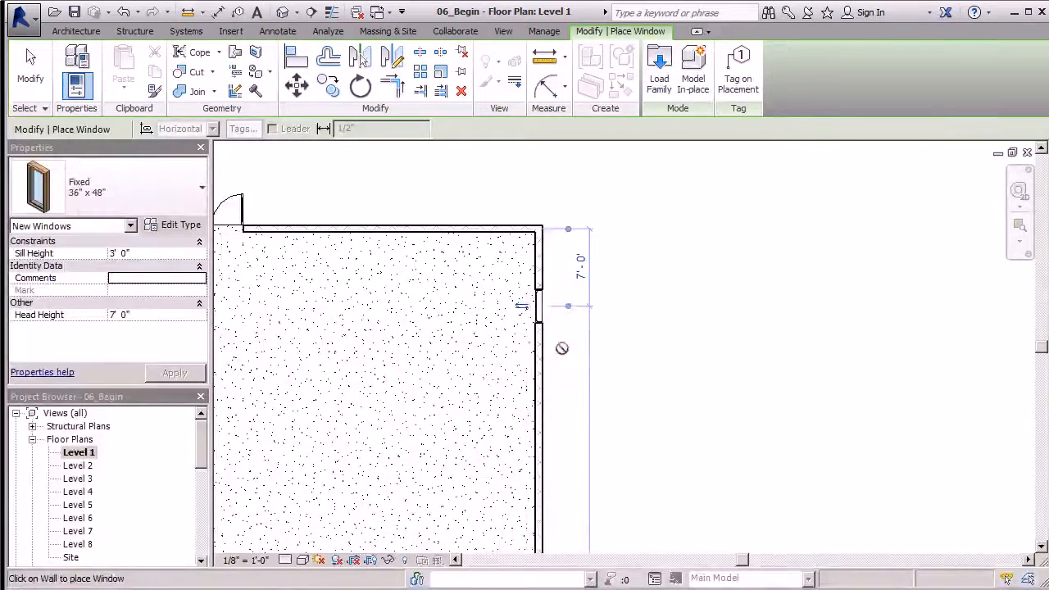
click(520, 308)
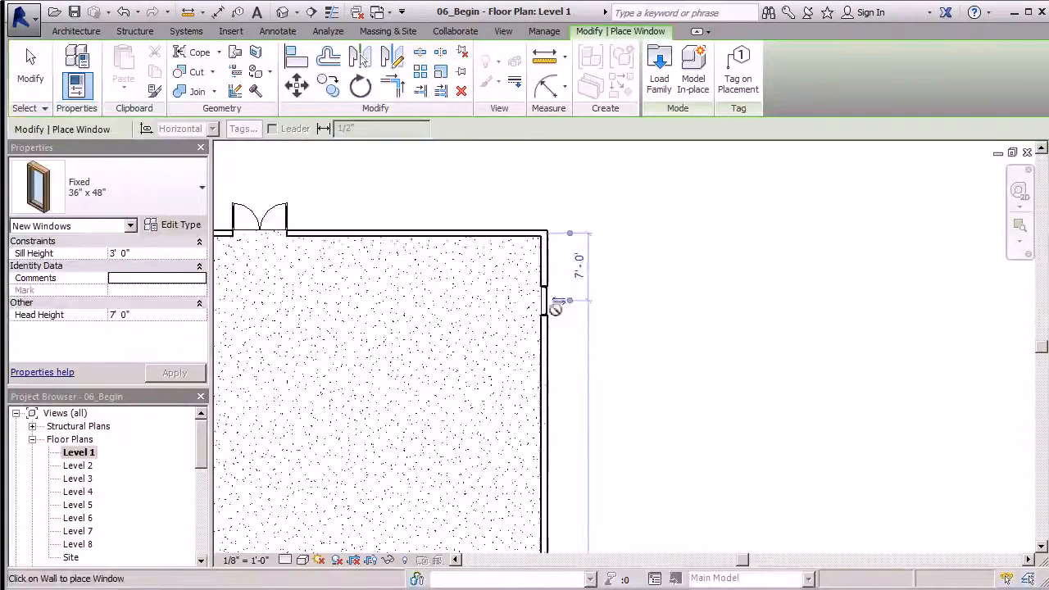
- Place two more Fixed 36" x 48" windows along the same east wall, spaced 7'-0" apart south of the first window
scroll(556, 309, up, 2)
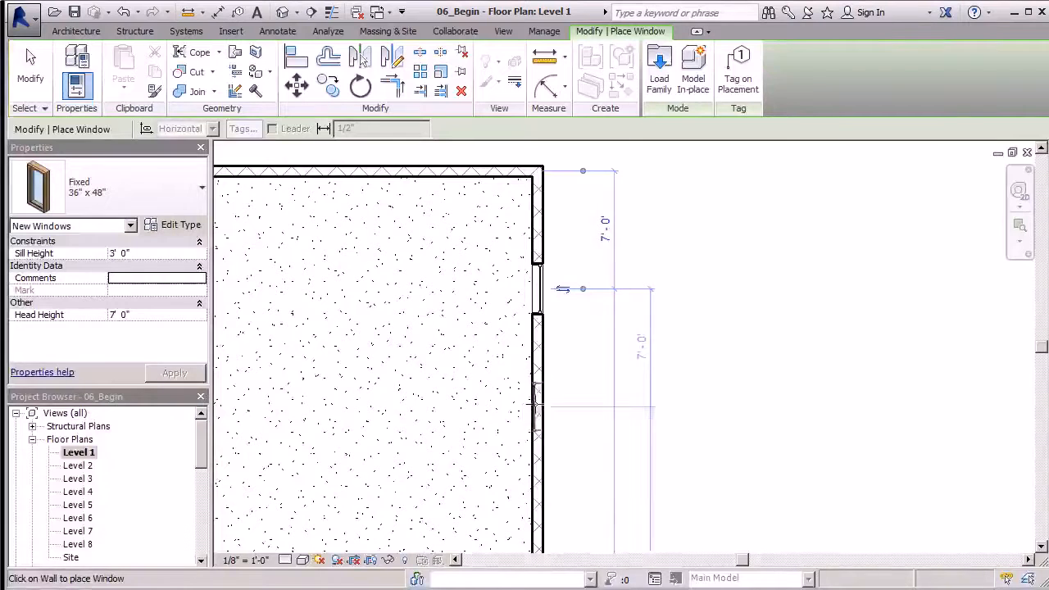
click(540, 405)
scroll(532, 361, down, 4)
scroll(533, 427, up, 3)
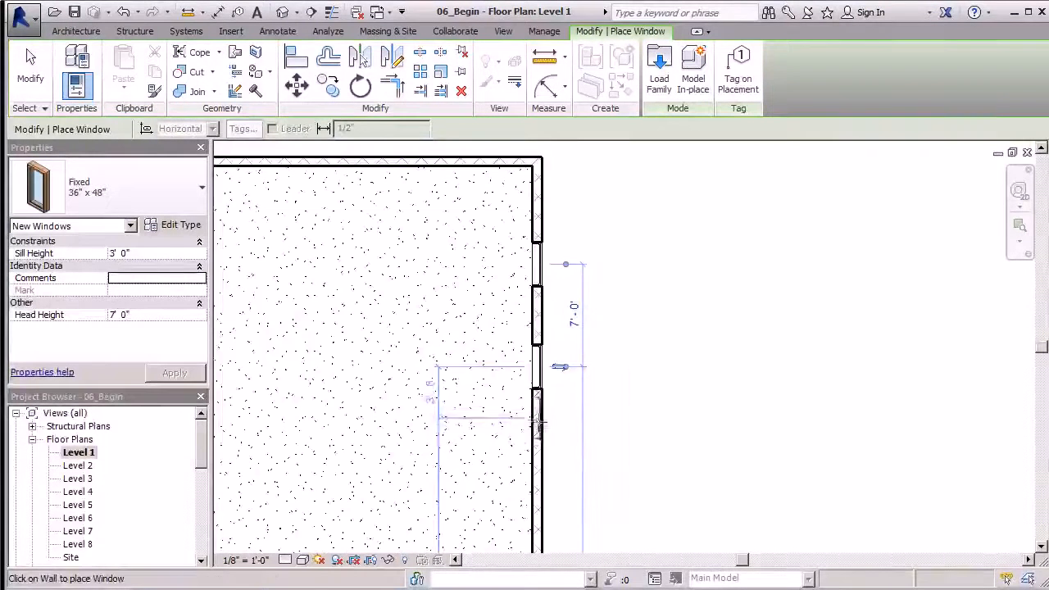
click(542, 468)
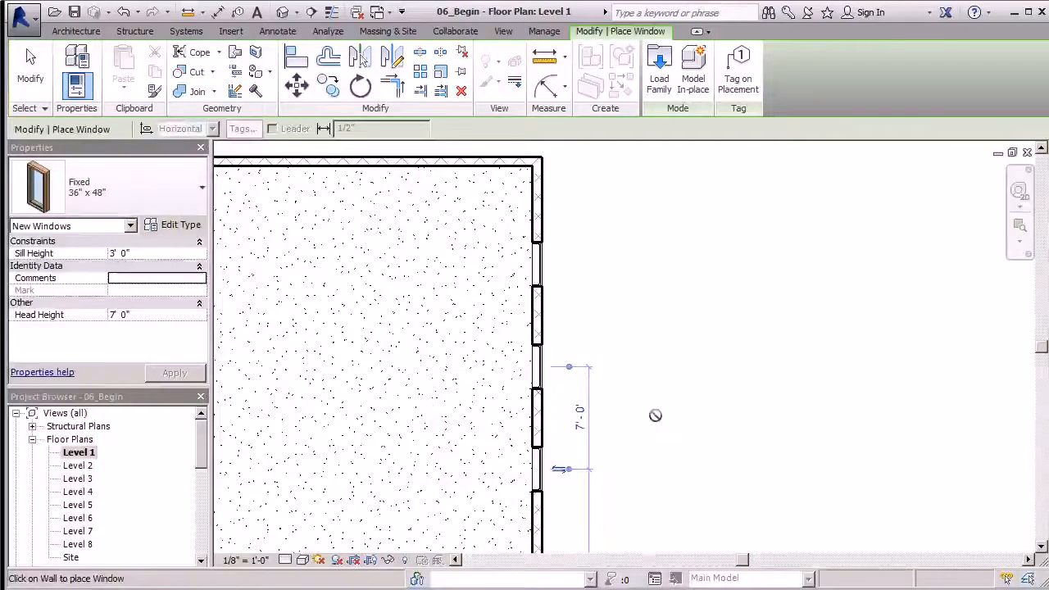
scroll(657, 412, down, 2)
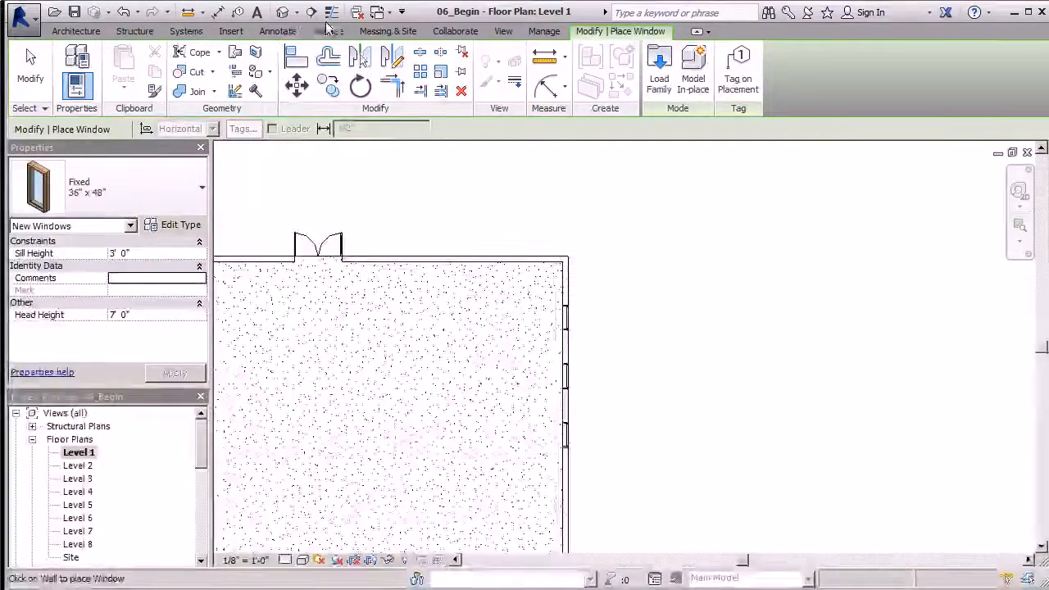
- Inspect the three new windows in the northern wing's east wall in the 3D view, ending window placement
click(282, 13)
scroll(665, 226, up, 1)
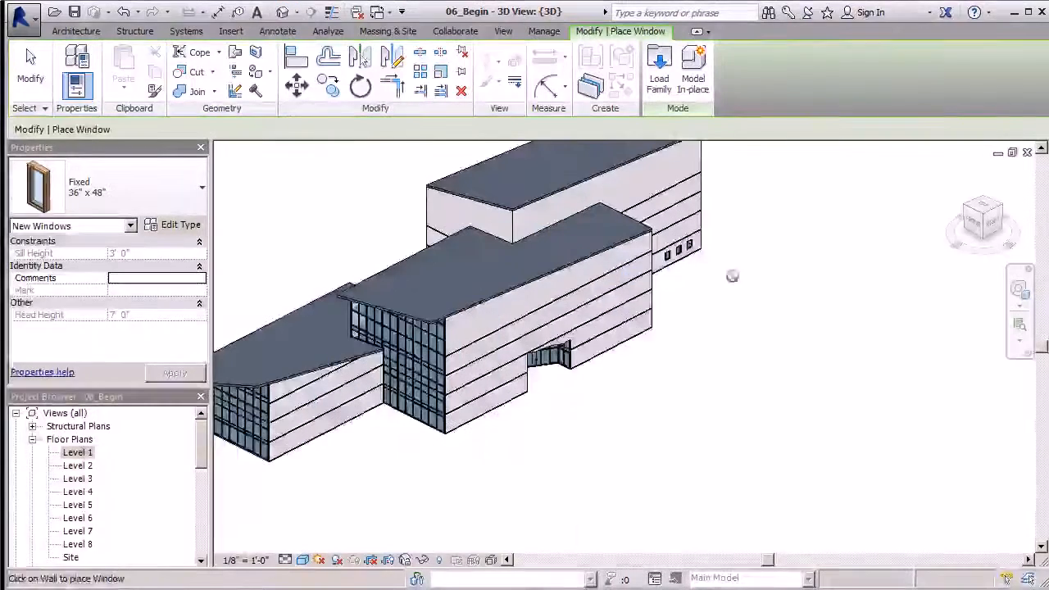
shift+middle_drag(731, 349, 770, 303)
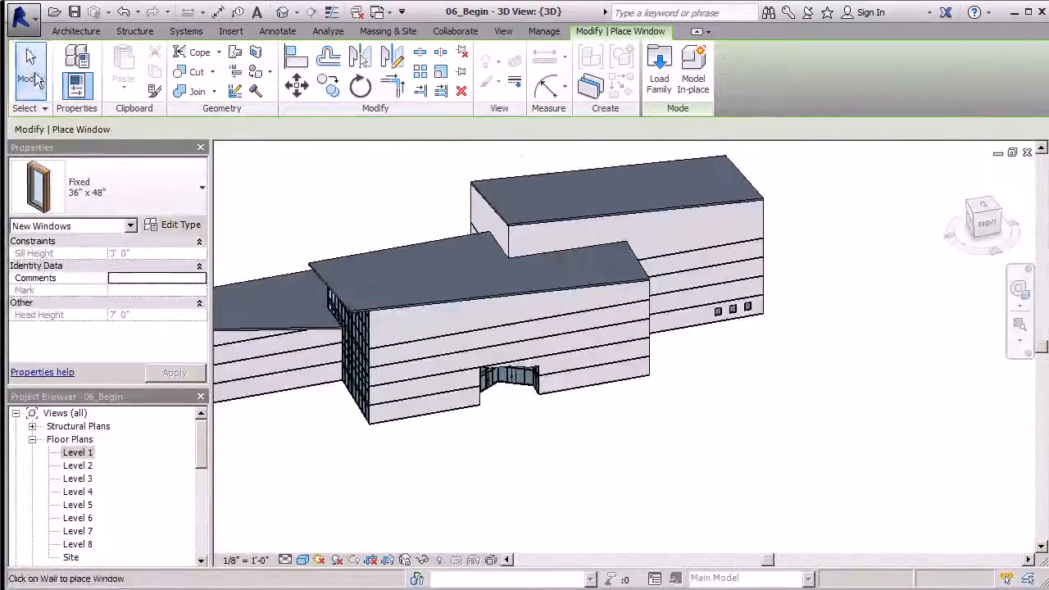
key(Escape)
key(Escape)
scroll(778, 303, up, 3)
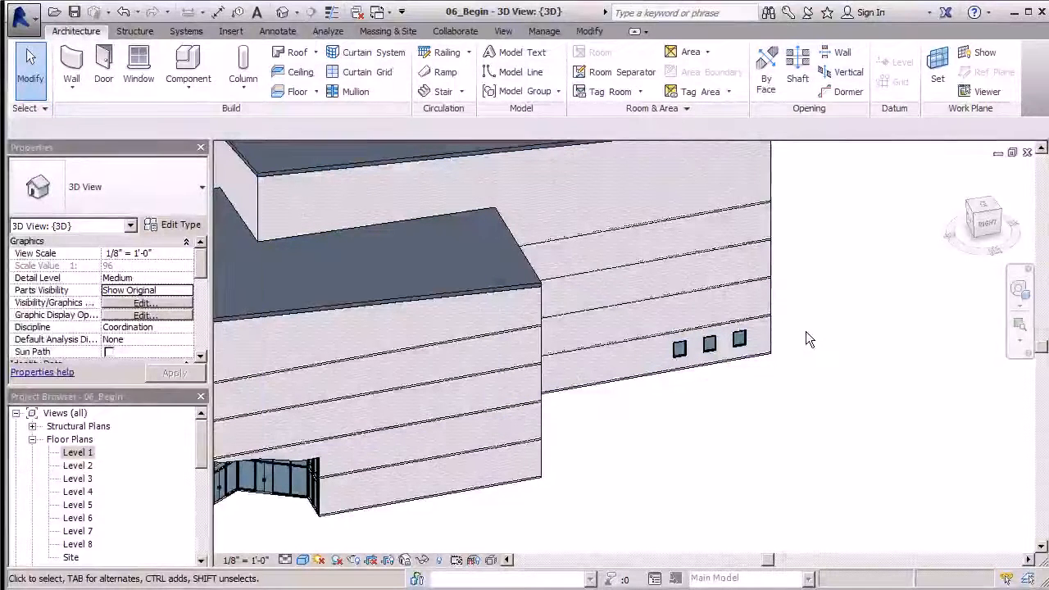
- Try a sill height of 4'-0" on the window nearest the north corner, and undo the change
click(739, 338)
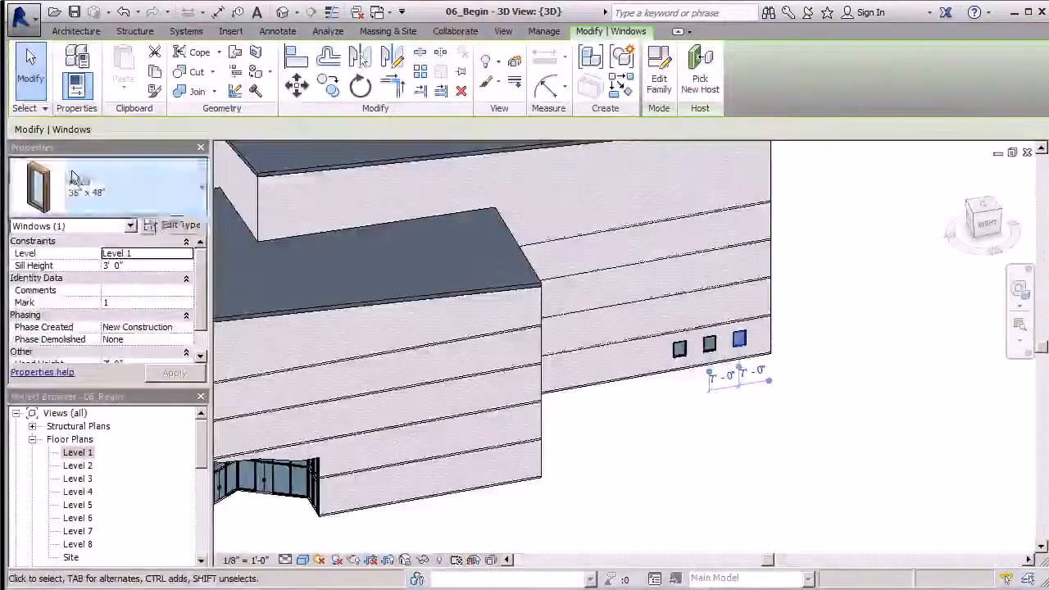
drag(197, 276, 198, 258)
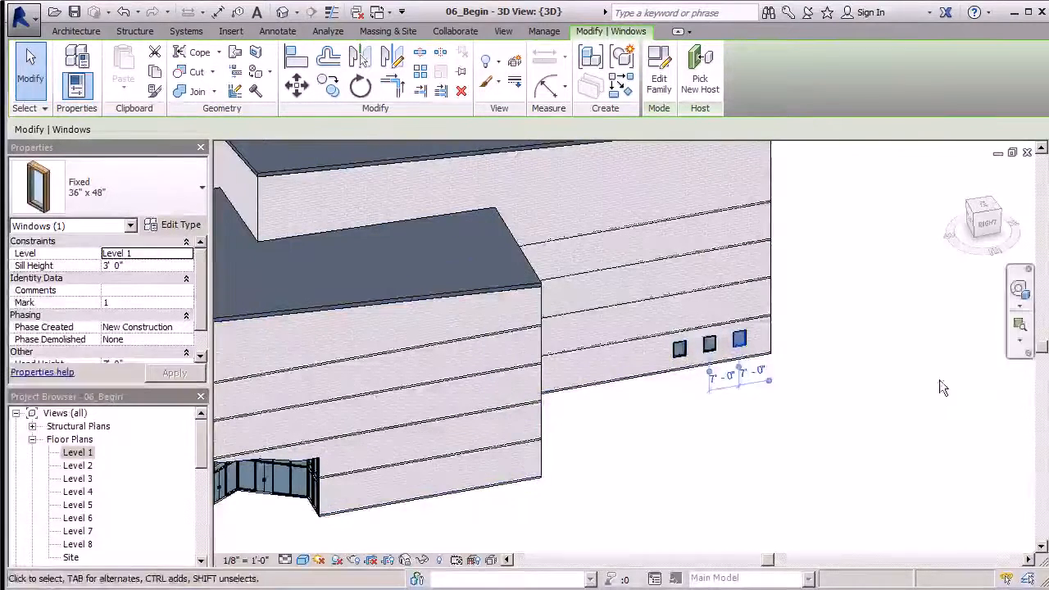
click(106, 266)
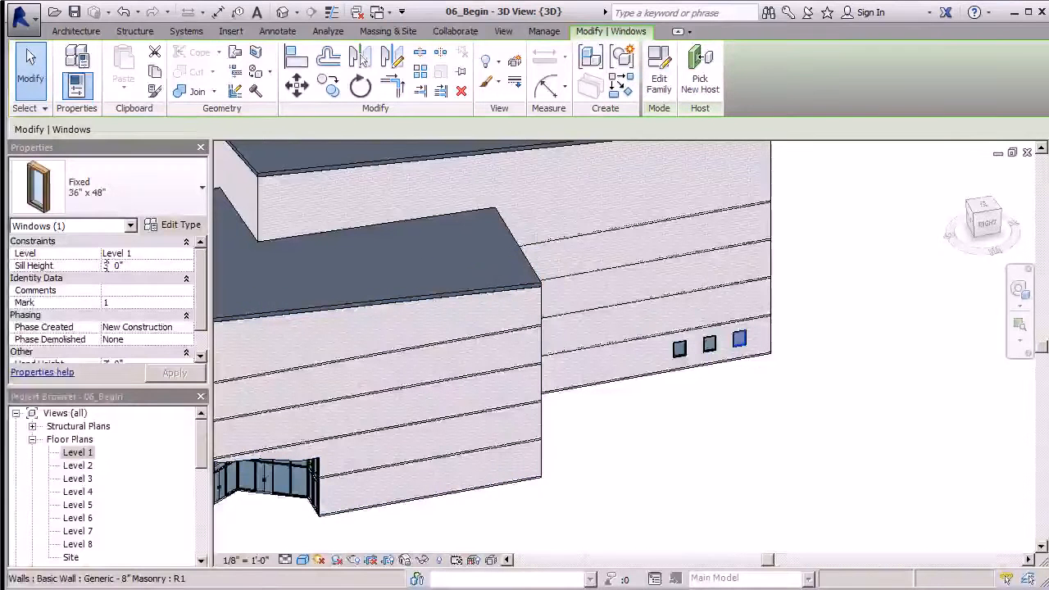
double_click(107, 266)
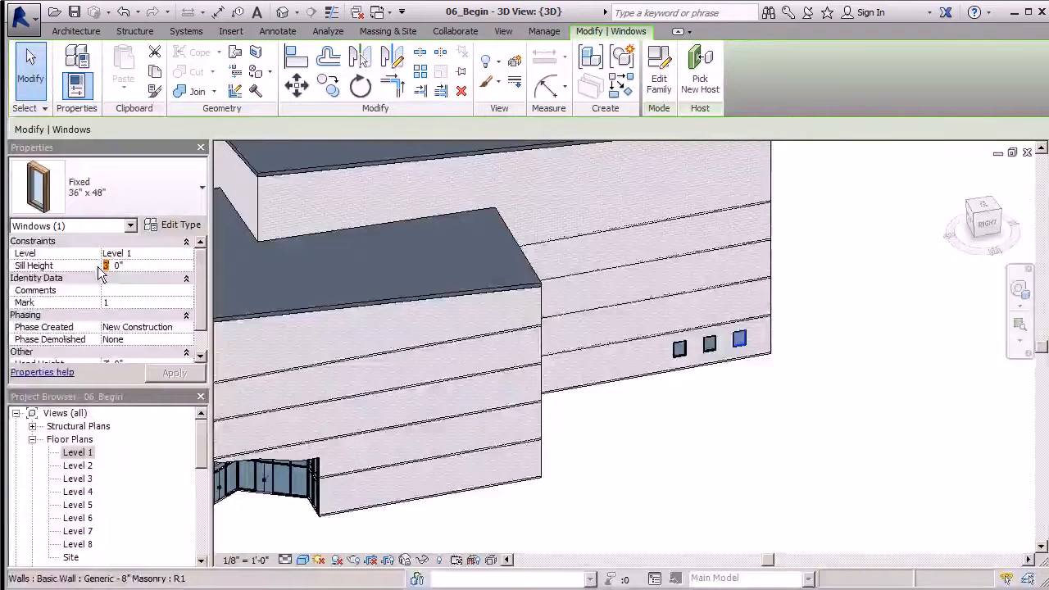
text(4)
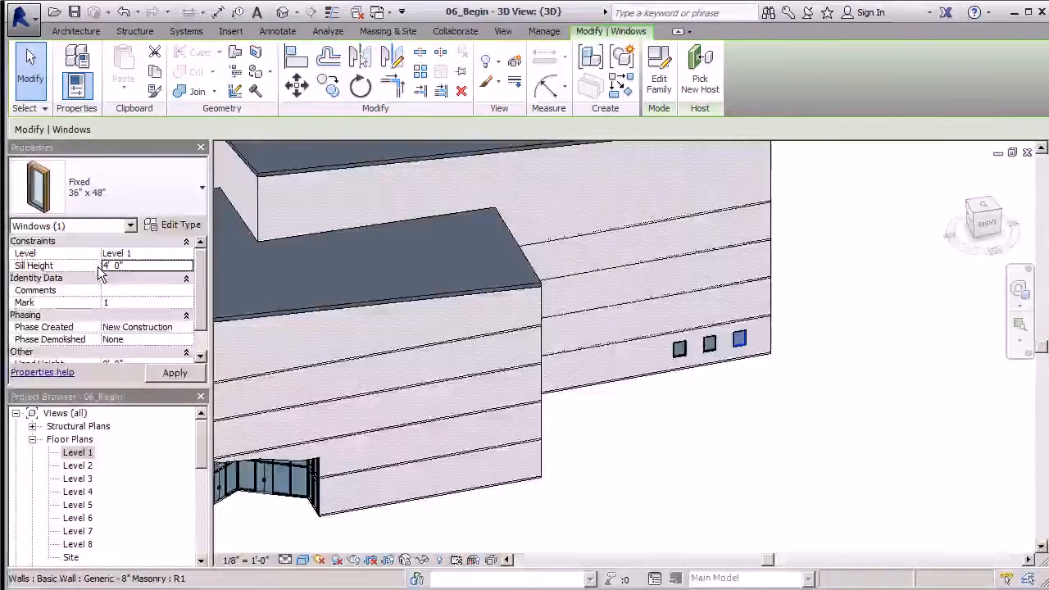
click(169, 378)
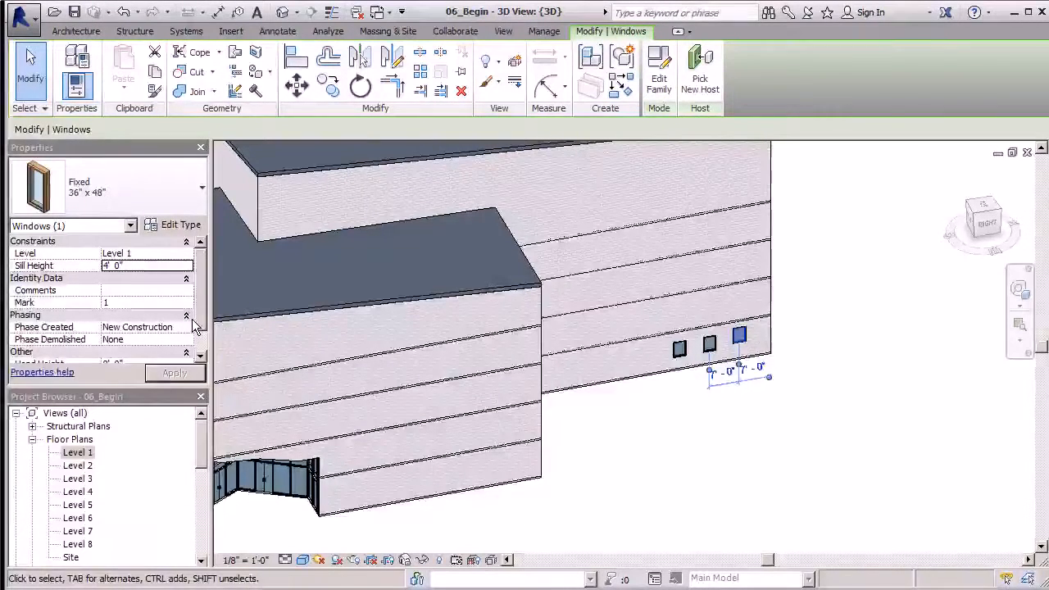
click(789, 365)
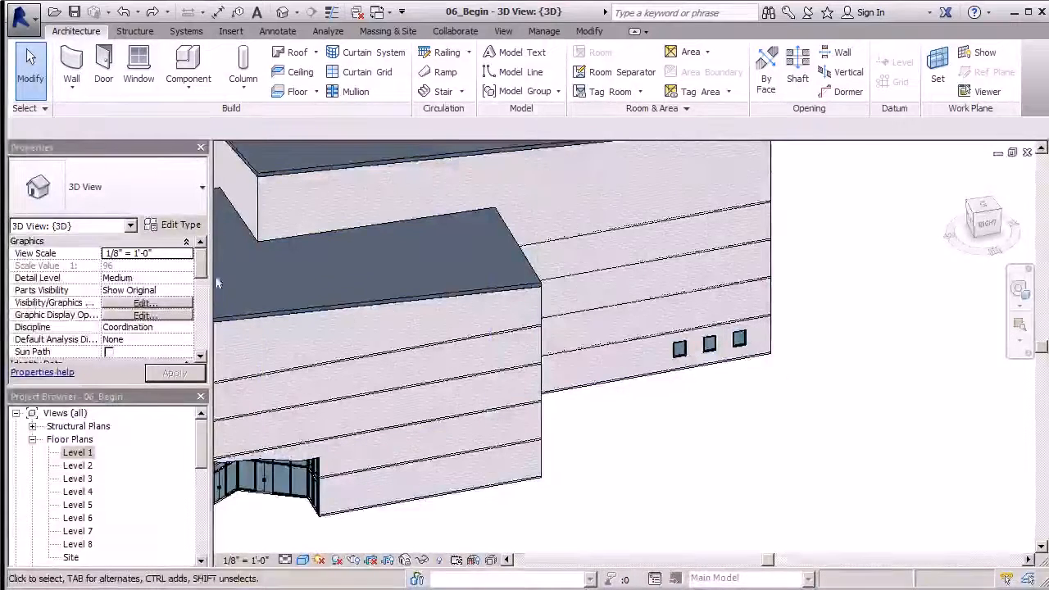
- Check the head height property of the window nearest the north corner and clear the selection
mouse_move(202, 268)
mouse_down()
mouse_move(203, 303)
mouse_move(203, 258)
mouse_up()
click(739, 339)
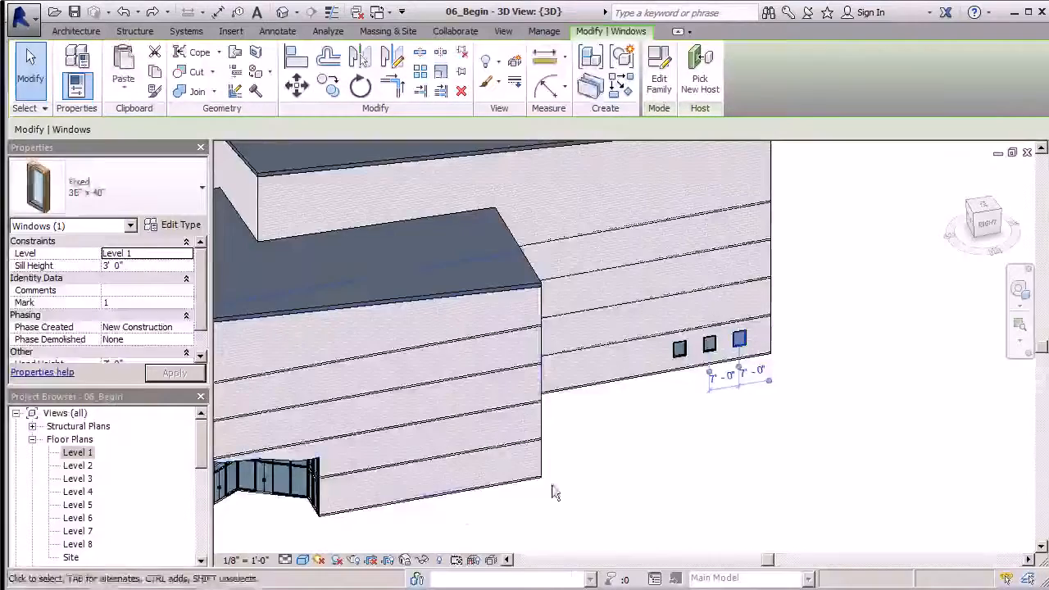
drag(200, 303, 205, 351)
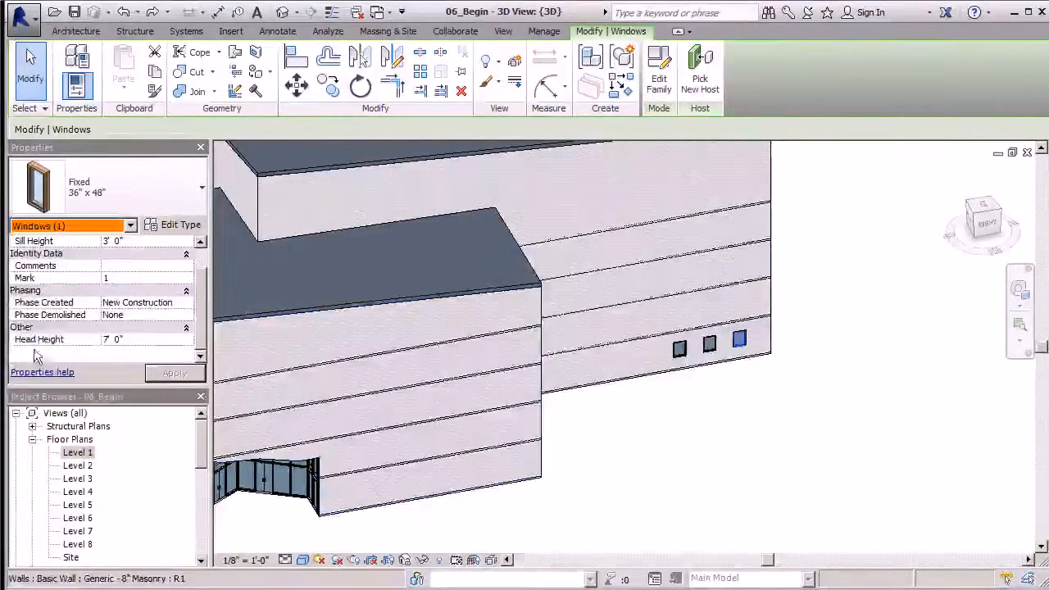
click(738, 341)
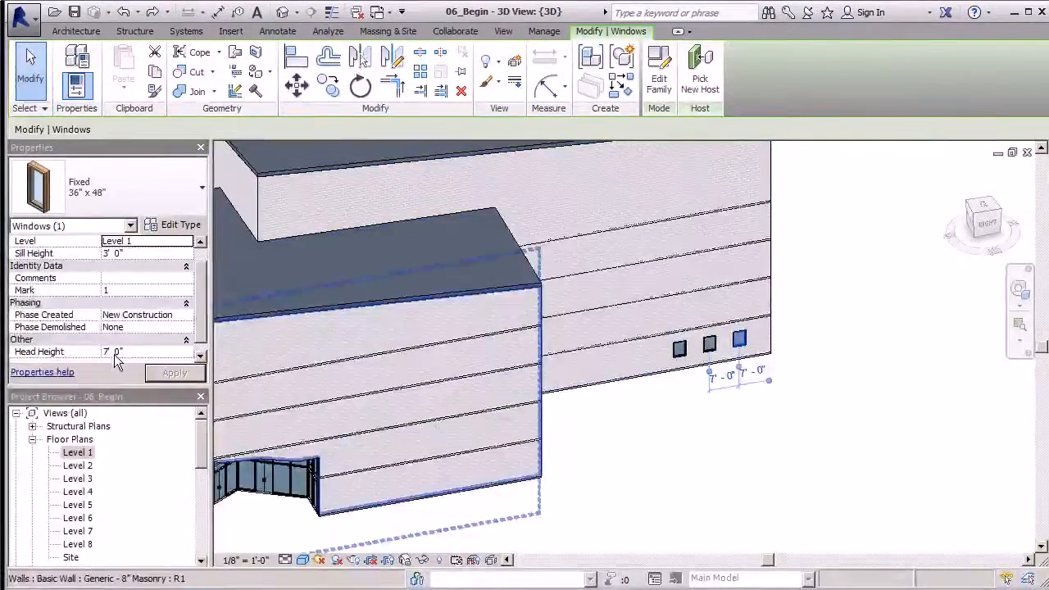
key(BackSpace)
key(BackSpace)
key(BackSpace)
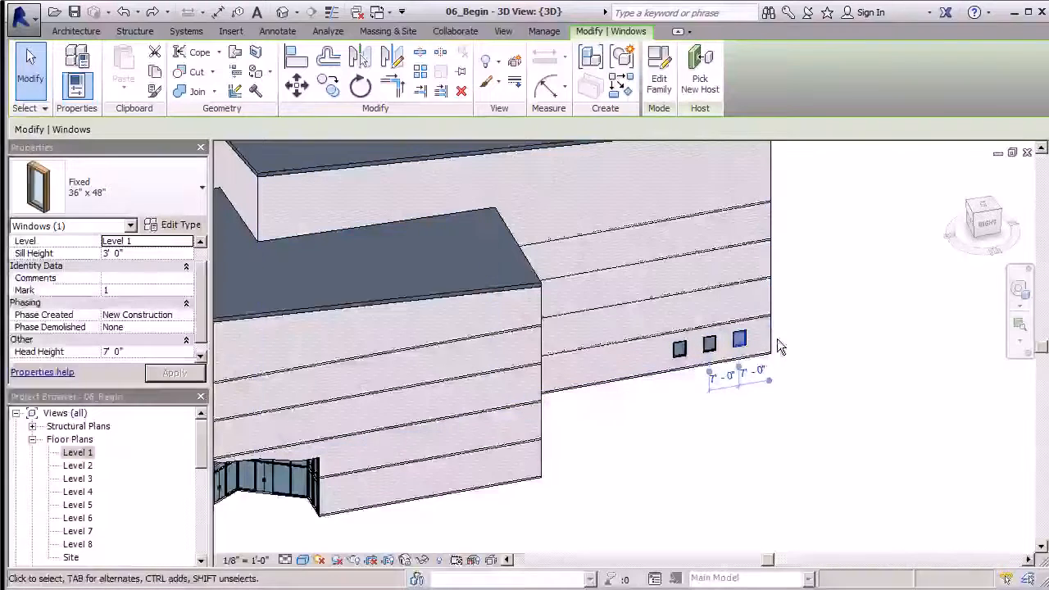
click(807, 448)
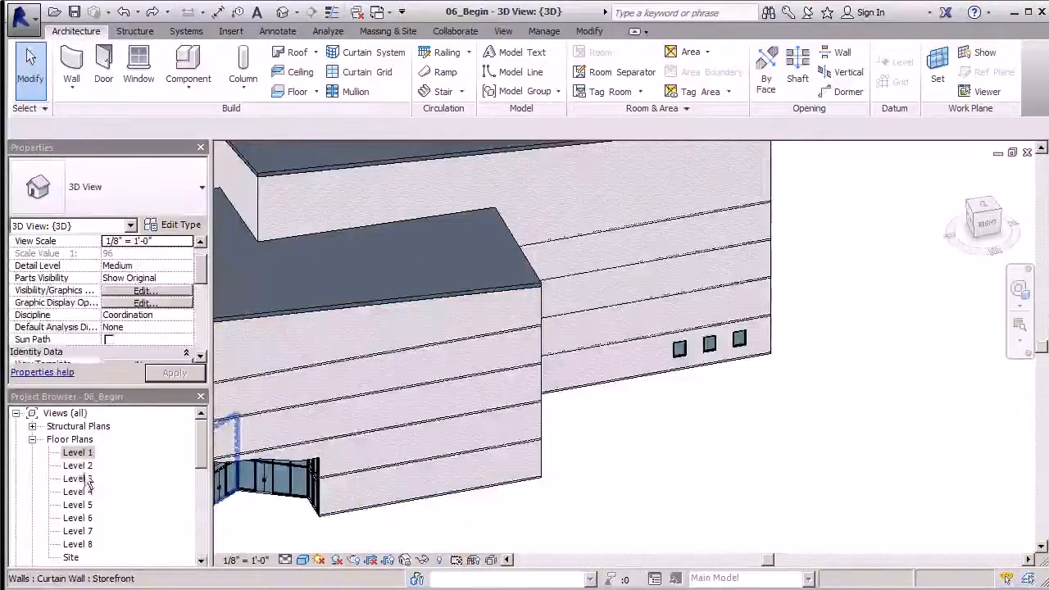
- Carry the northernmost Level 1 window's 7'-0" spacing dimensions into the Level 2 floor plan and make them permanent
double_click(78, 453)
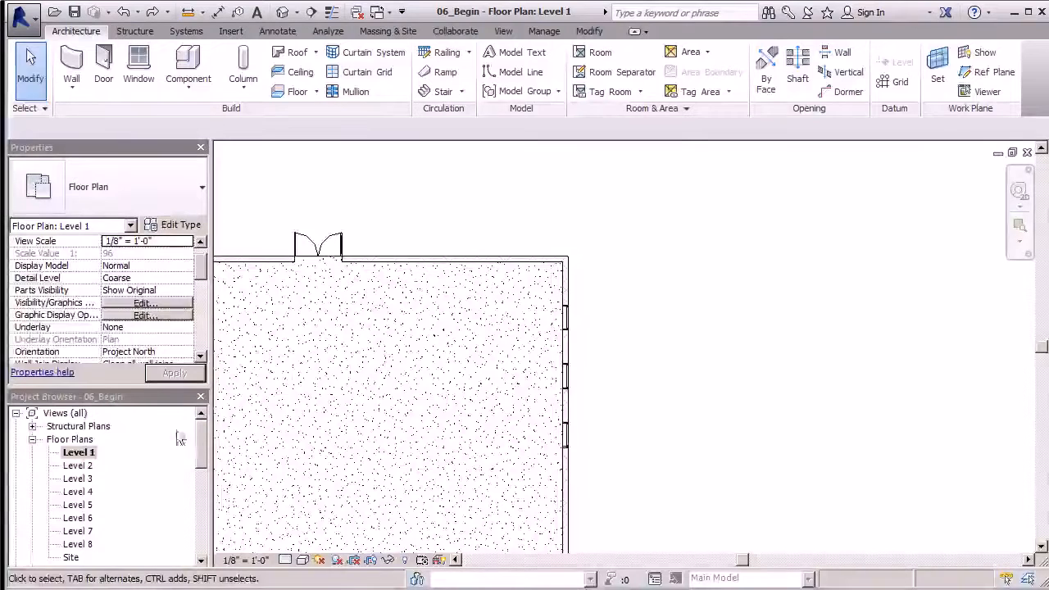
double_click(82, 467)
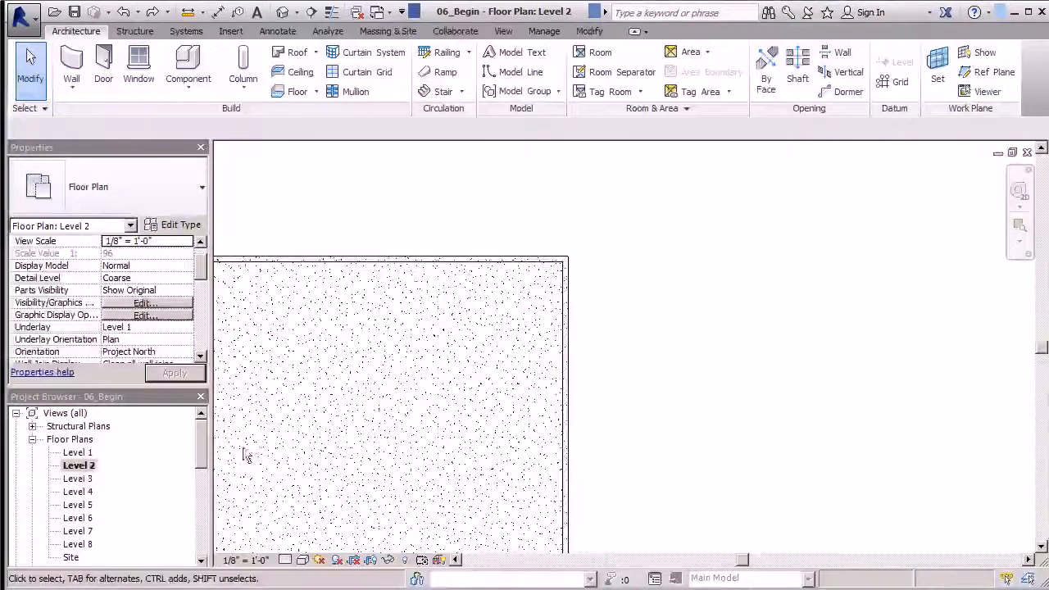
double_click(79, 453)
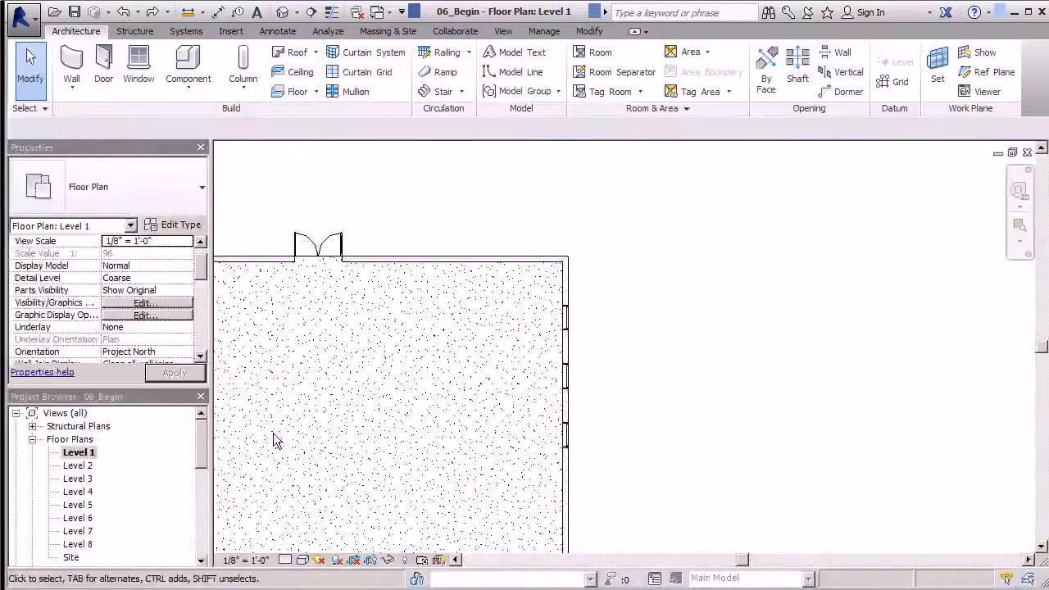
click(565, 318)
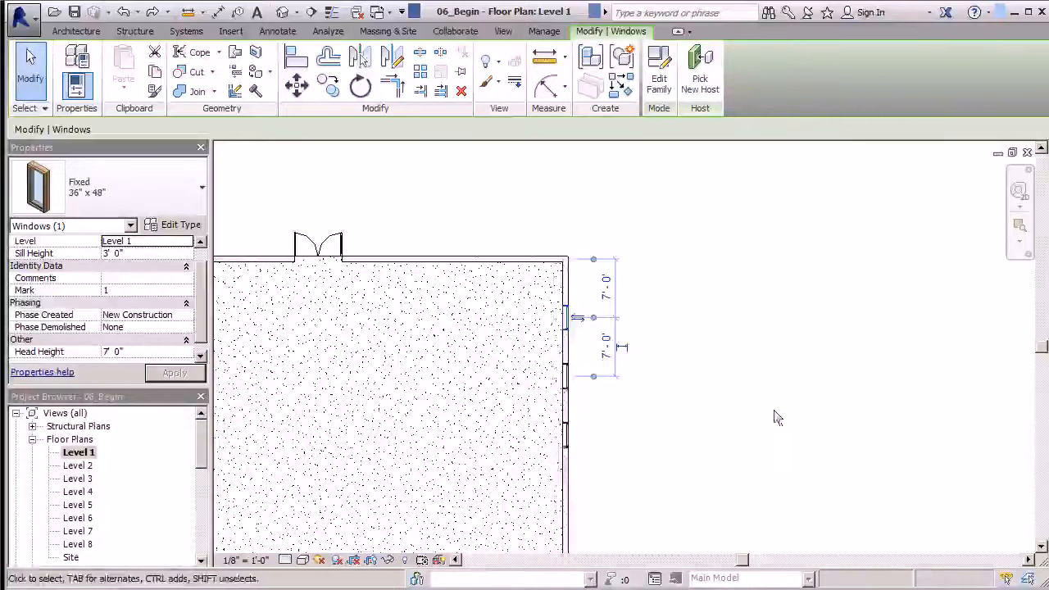
double_click(77, 465)
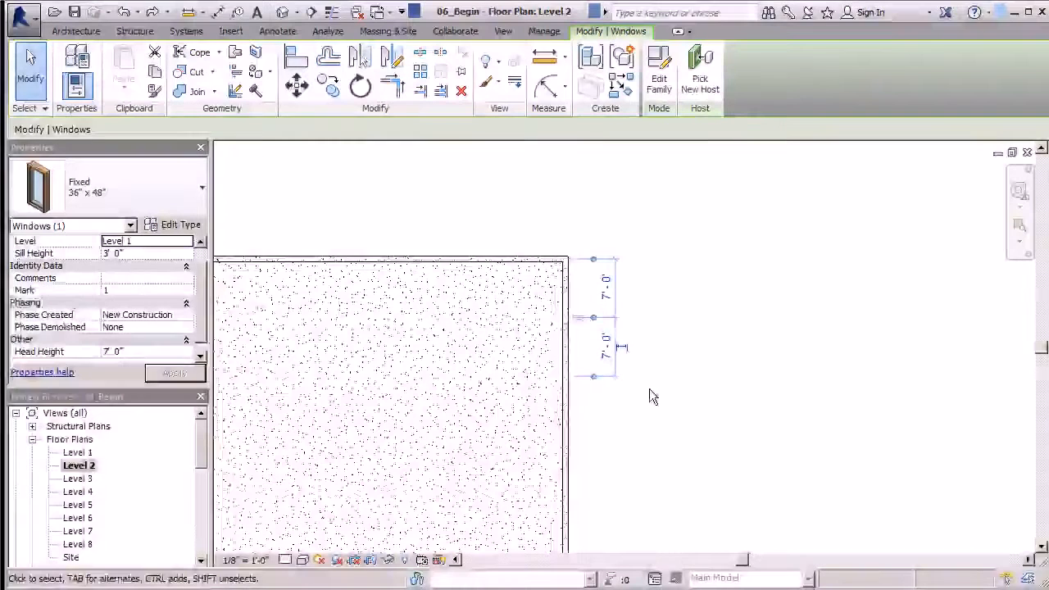
click(625, 350)
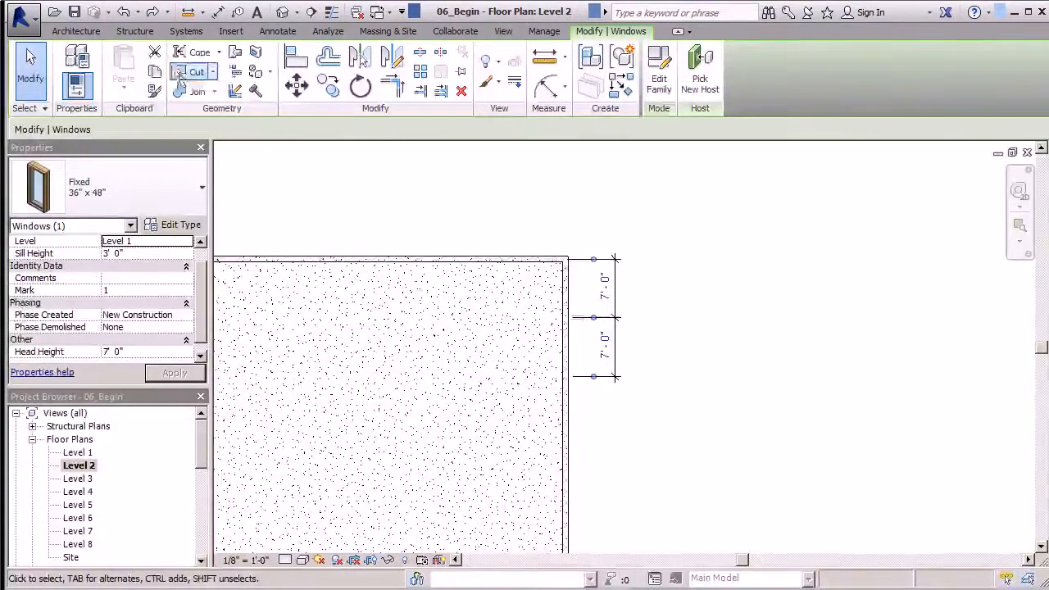
- Place two Fixed 36" x 48" windows in Level 2's east wall, centred on the two 7'-0" dimension lines
click(91, 31)
click(138, 64)
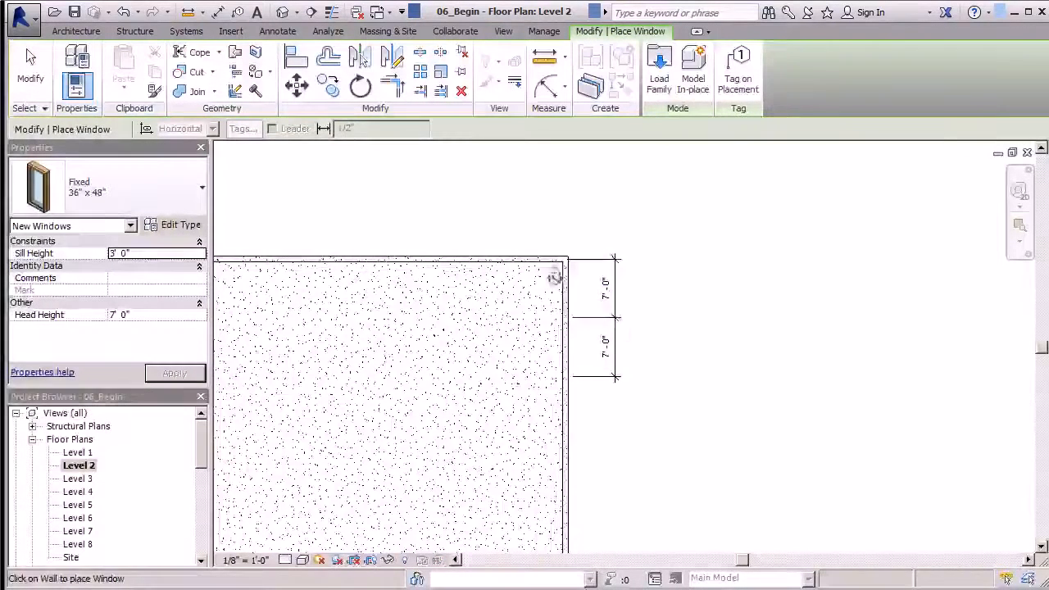
scroll(571, 308, up, 3)
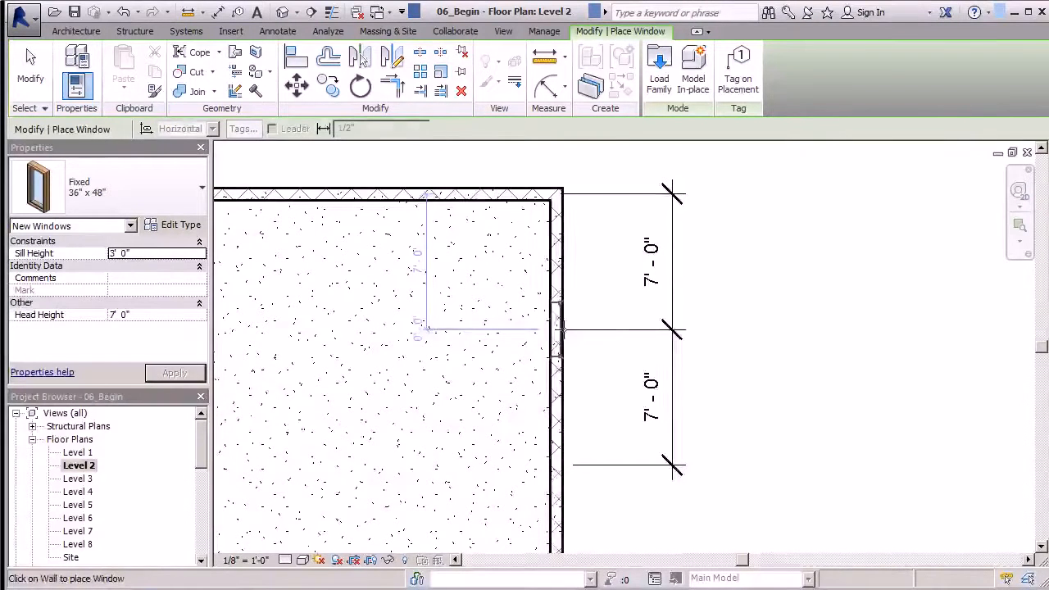
click(562, 330)
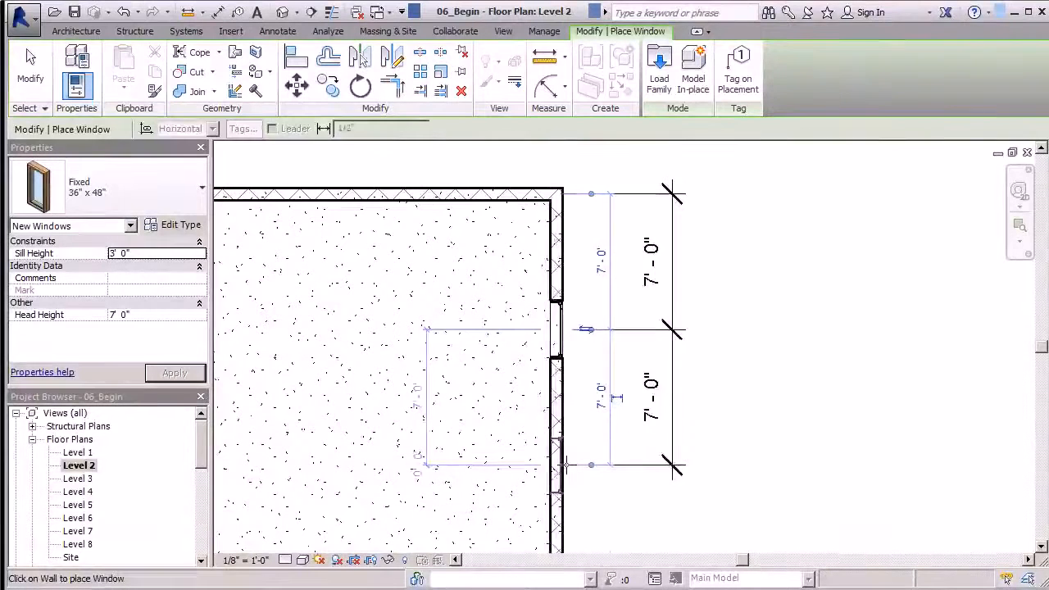
key(Escape)
key(Escape)
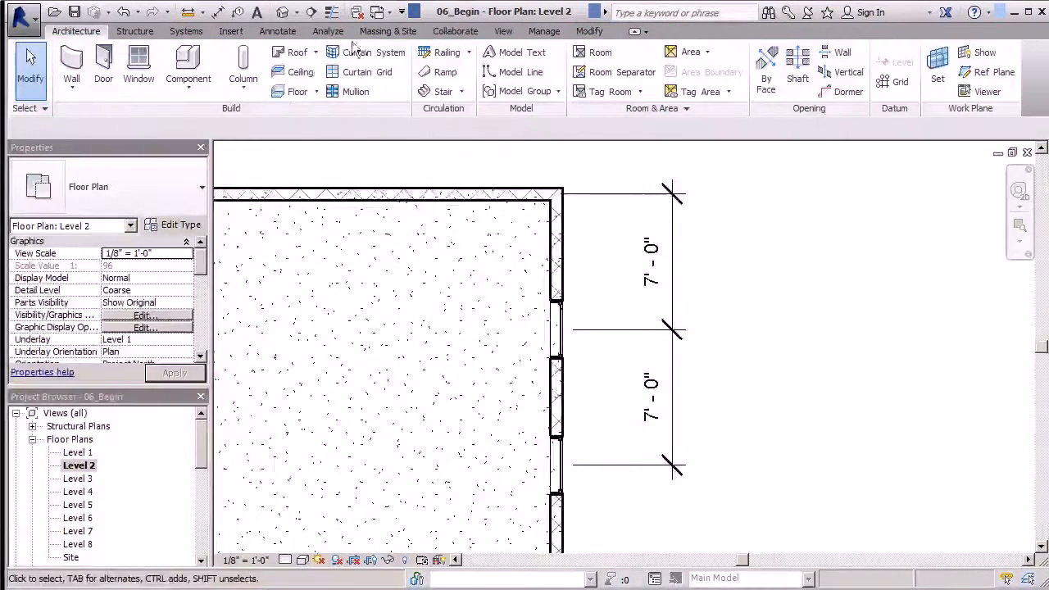
- Carry the southernmost Level 1 window's spacing dimensions into the Level 2 floor plan and make them permanent
scroll(664, 257, down, 2)
click(79, 453)
double_click(80, 453)
scroll(547, 447, up, 2)
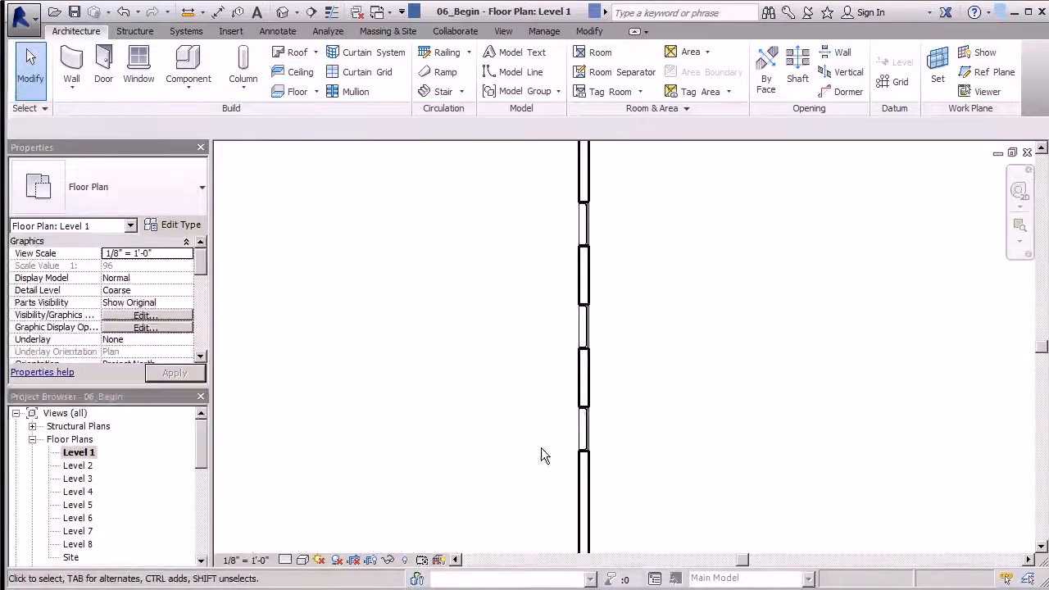
click(584, 438)
double_click(79, 465)
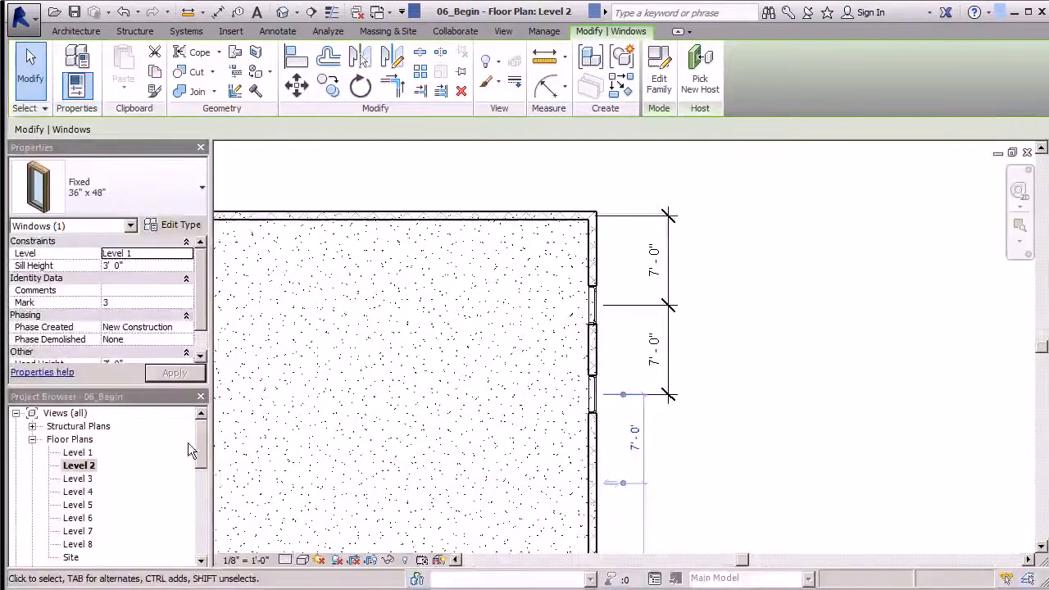
scroll(617, 410, down, 3)
scroll(631, 376, up, 4)
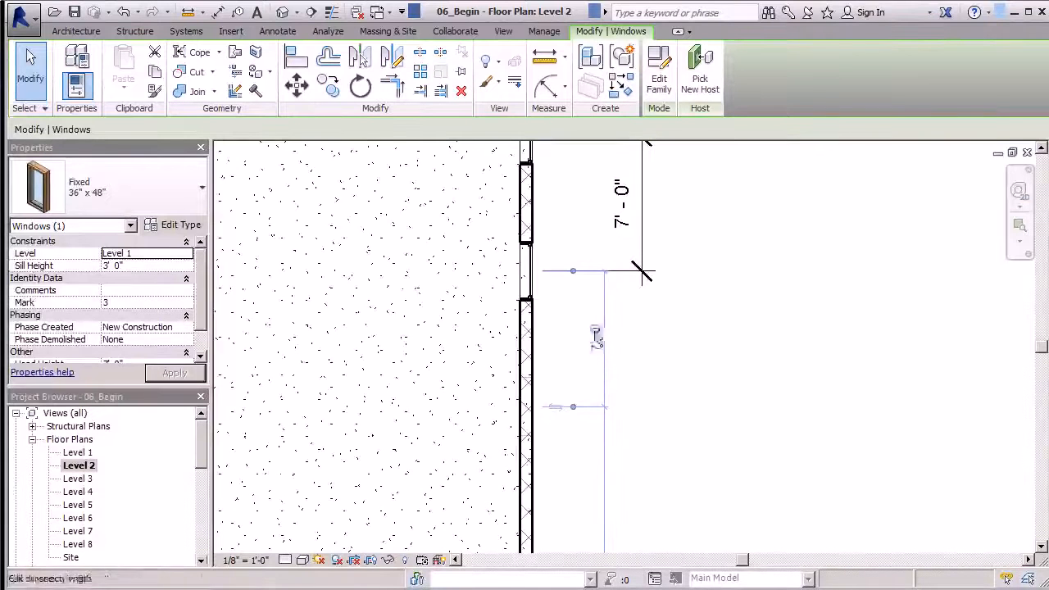
scroll(584, 326, down, 3)
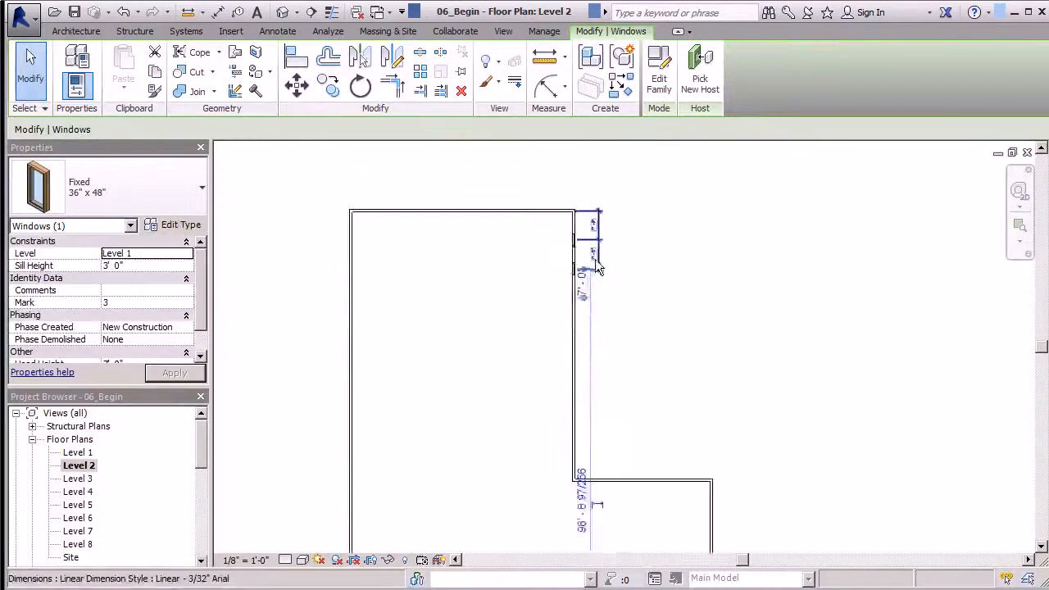
click(600, 447)
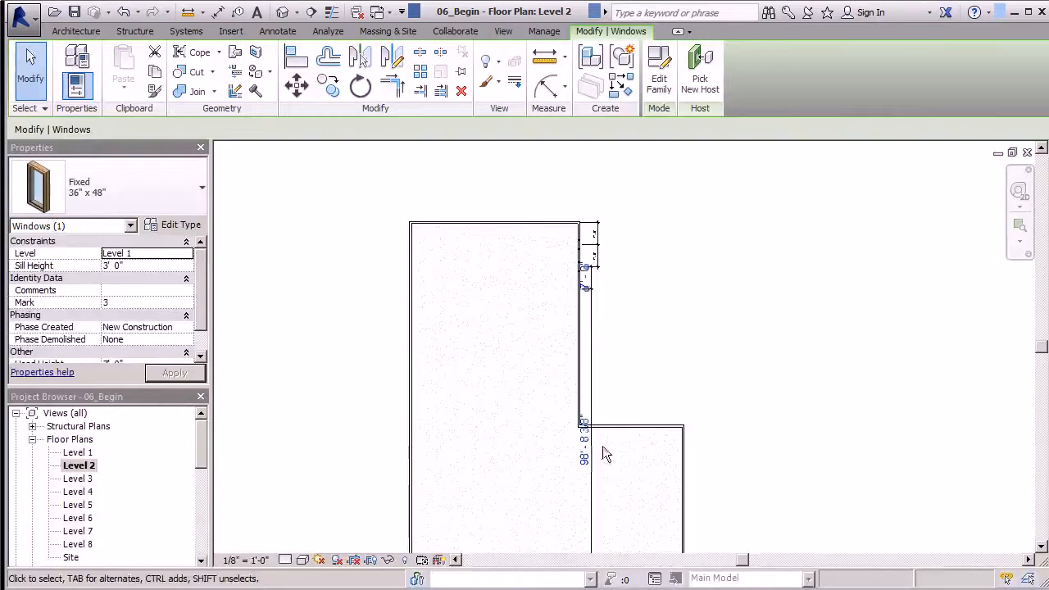
- Place a third Fixed 36" x 48" window in Level 2's east wall, 7'-0" south of the second window
scroll(596, 230, up, 5)
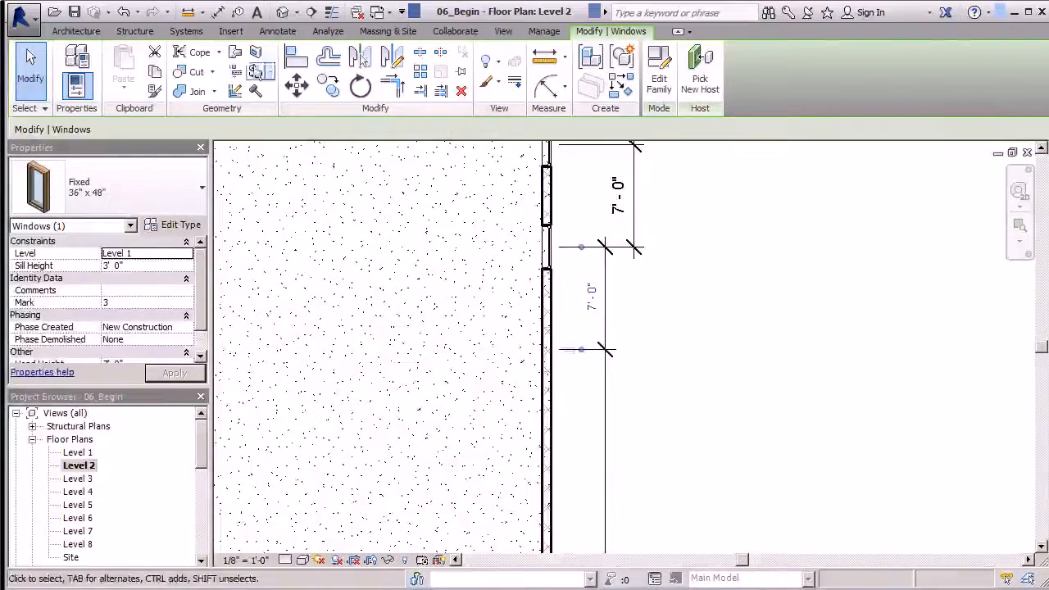
click(93, 33)
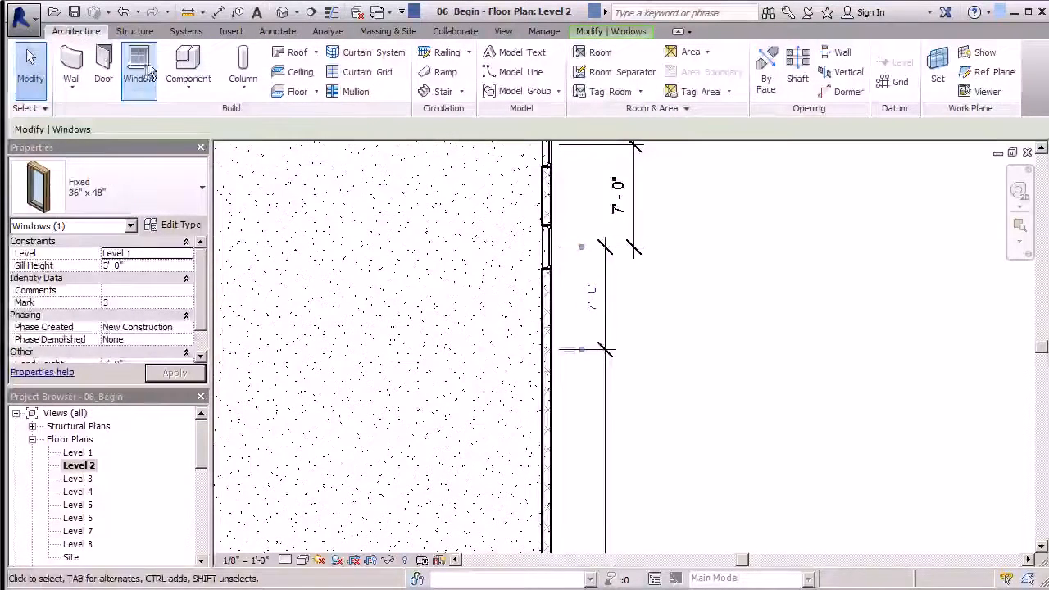
click(138, 70)
click(549, 352)
key(Escape)
key(Escape)
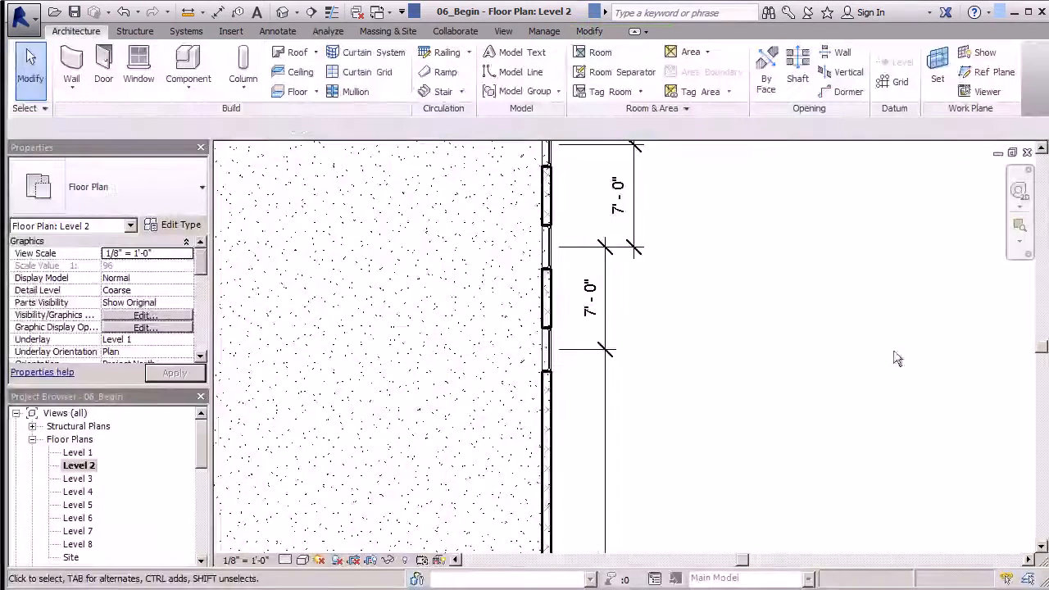
- Check in the 3D view how the Level 2 windows line up above the Level 1 windows
click(282, 11)
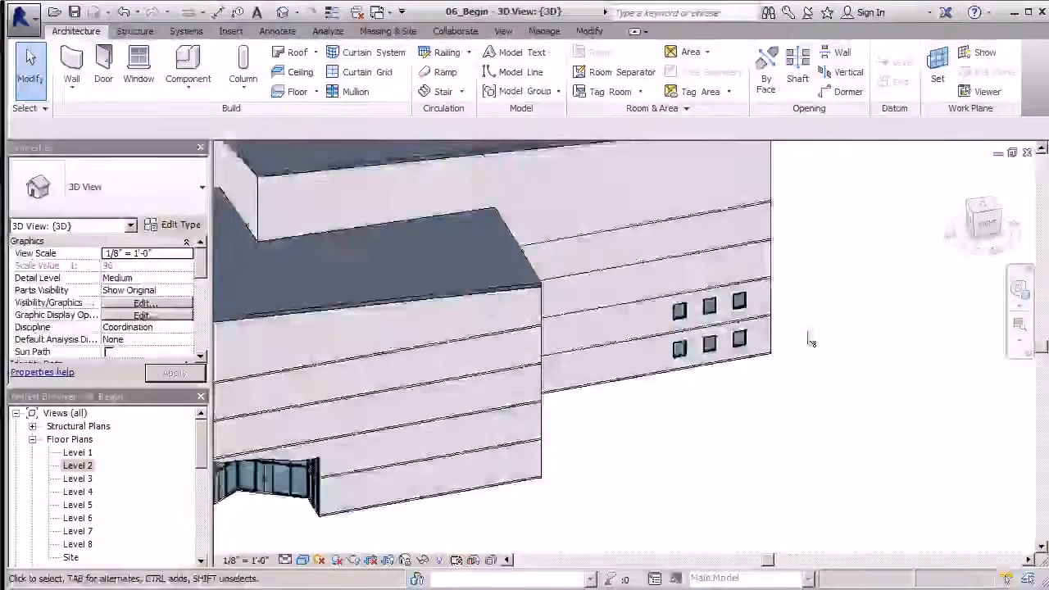
scroll(814, 316, down, 2)
scroll(738, 300, up, 2)
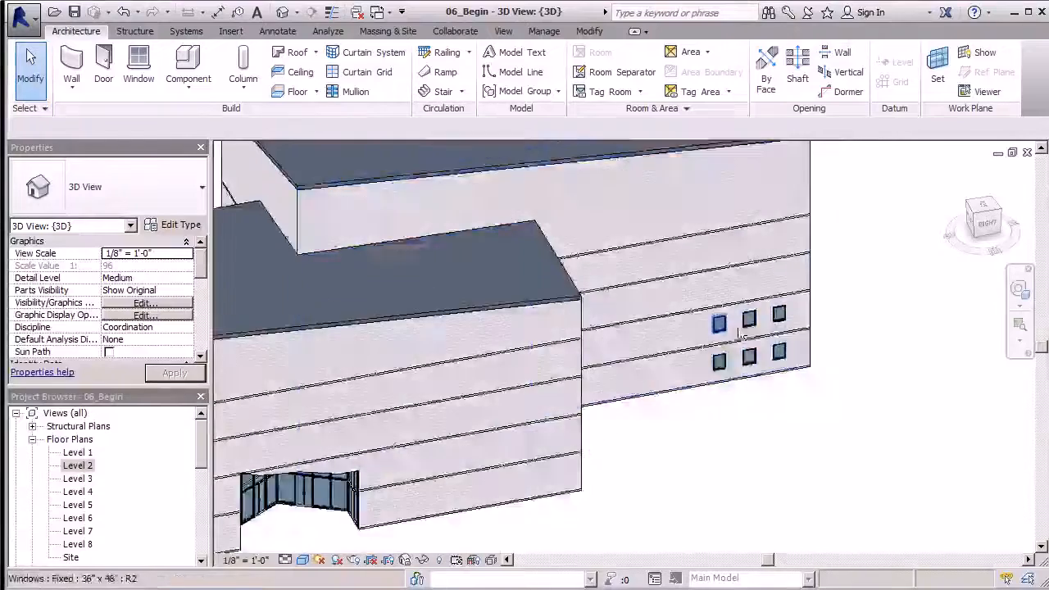
- Select all instances of the Fixed 36" x 48" window that are visible in the 3D view
scroll(732, 330, up, 2)
scroll(564, 457, down, 1)
scroll(751, 415, down, 1)
scroll(791, 324, up, 1)
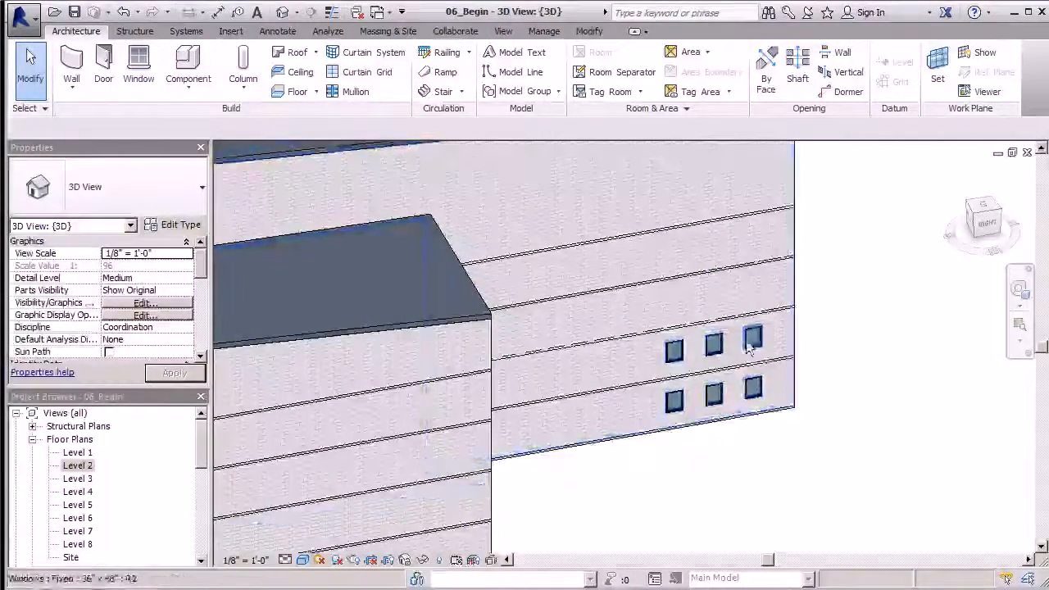
click(684, 353)
right_click(686, 351)
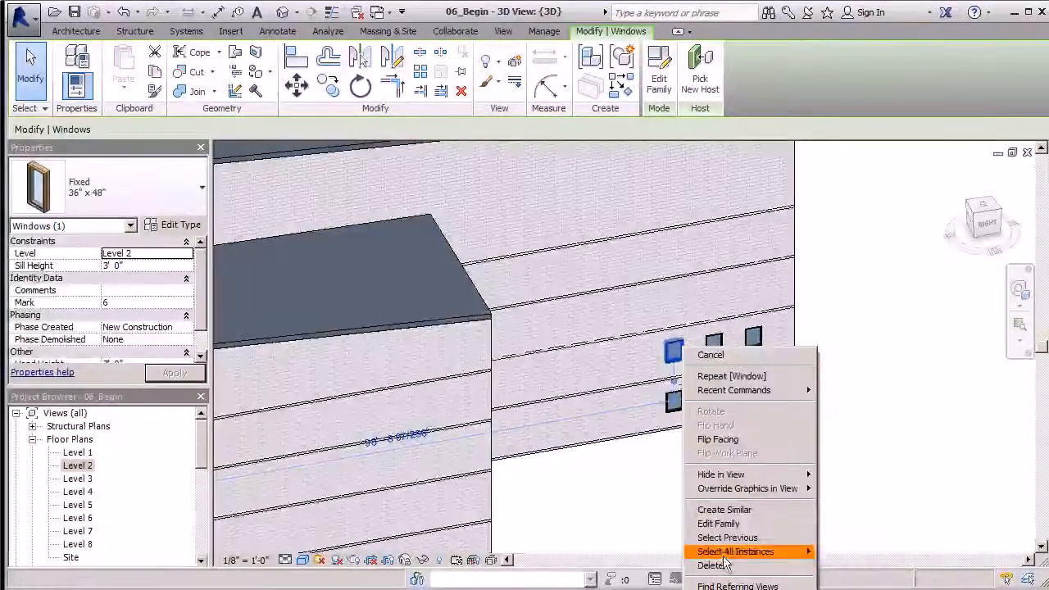
mouse_move(714, 556)
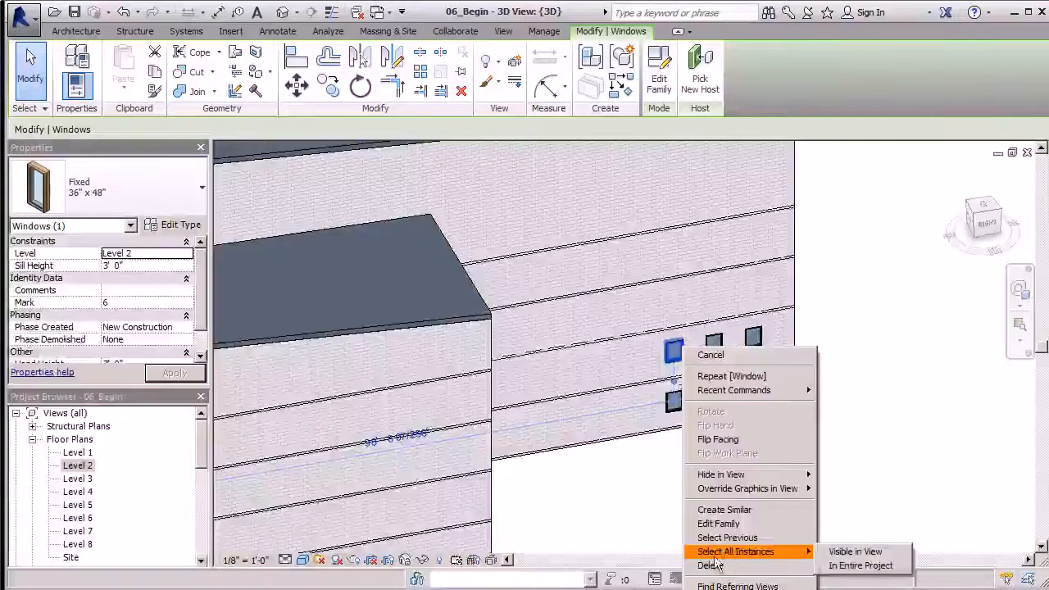
click(830, 553)
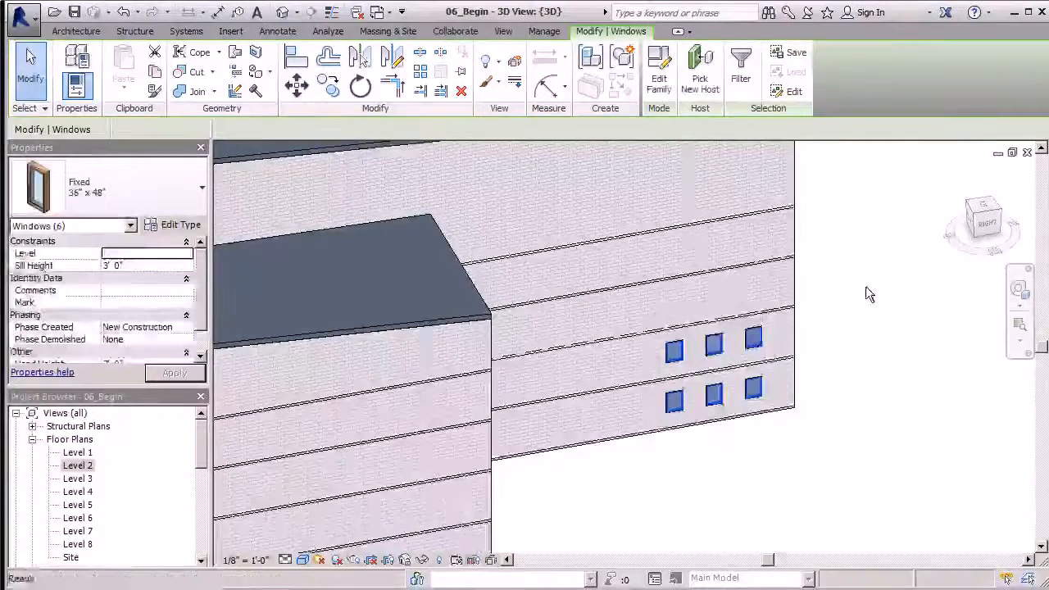
- Copy the six selected windows and paste them onto the same east wall, two storeys up and aligned directly above the originals
key(ctrl+c)
key(ctrl+v)
scroll(732, 323, up, 1)
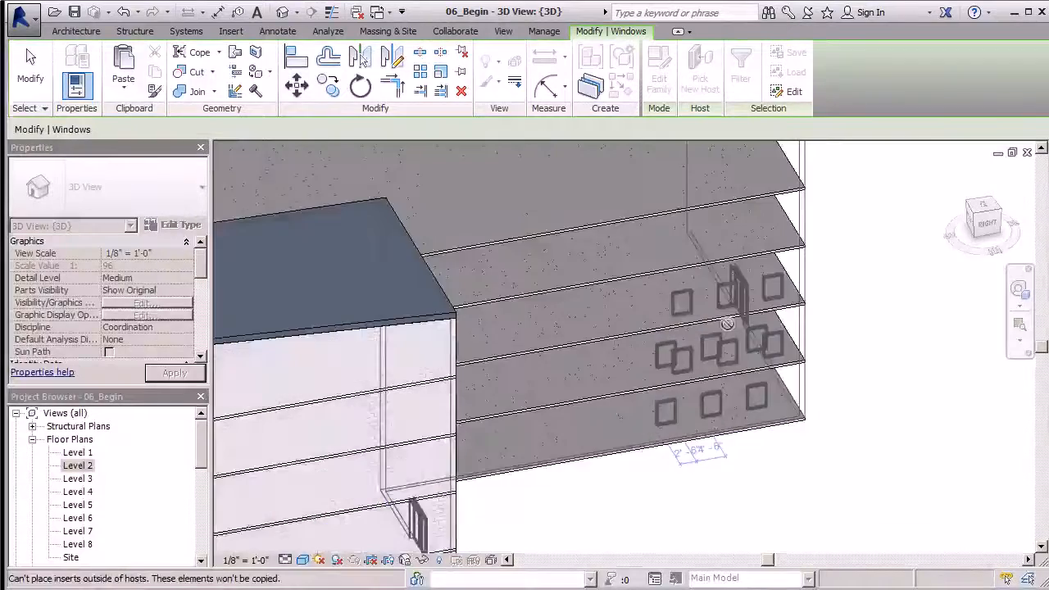
shift+middle_drag(732, 324, 705, 333)
scroll(710, 271, down, 2)
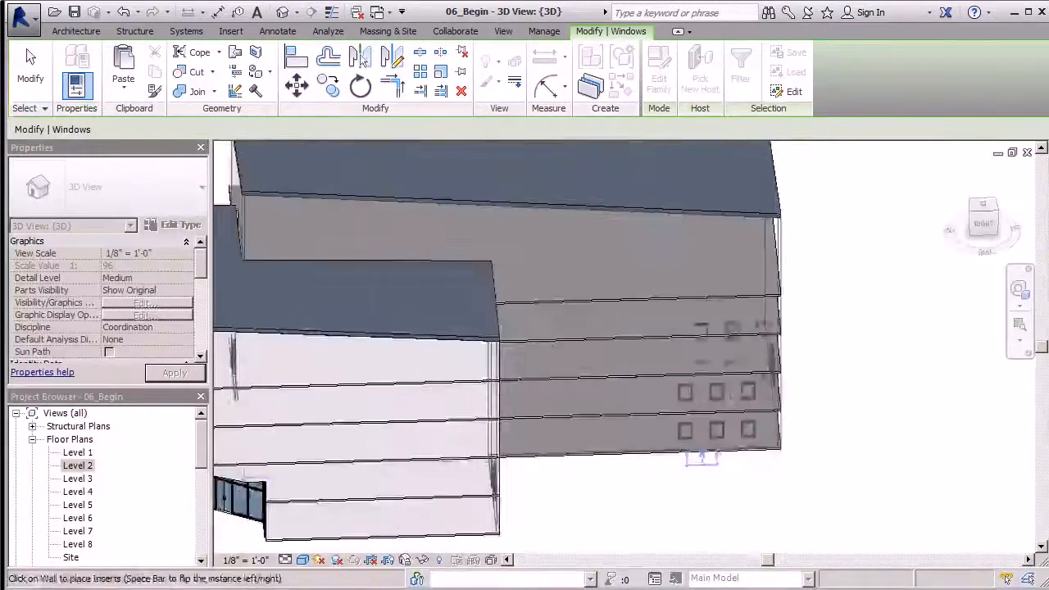
scroll(730, 389, up, 3)
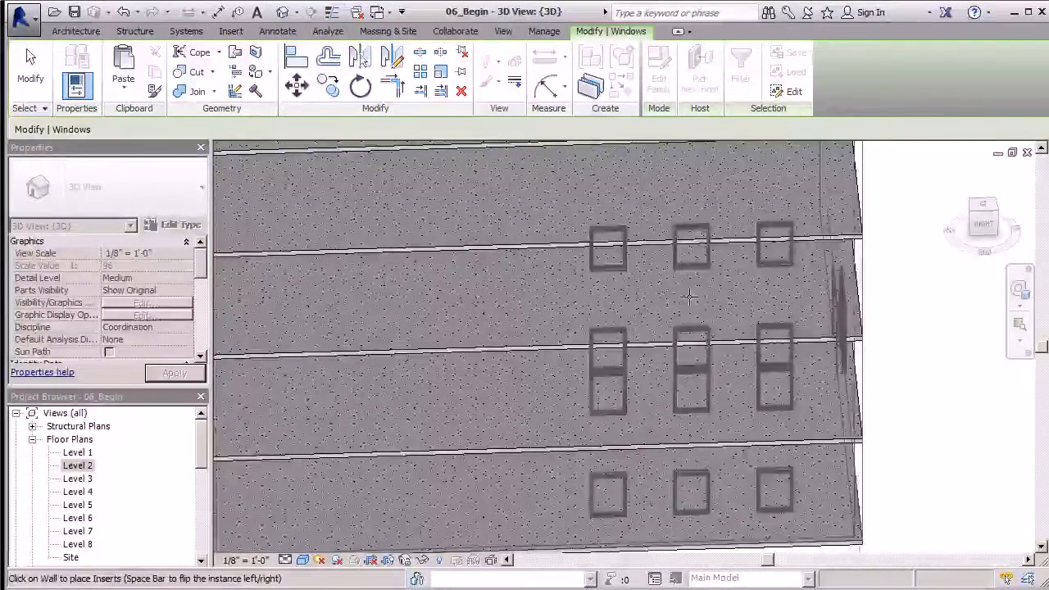
scroll(691, 295, down, 2)
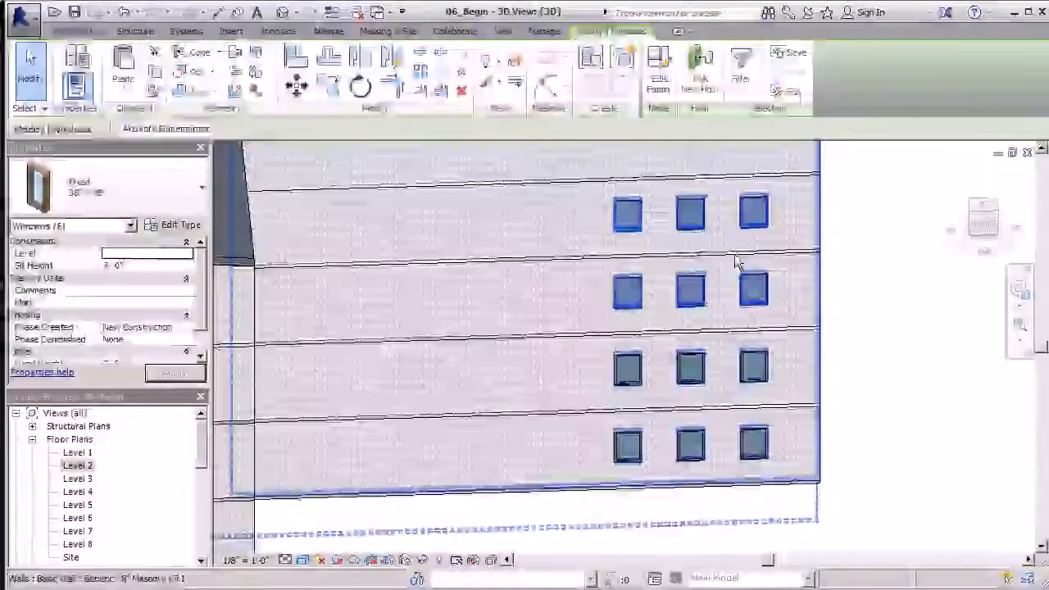
key(Escape)
scroll(661, 455, down, 2)
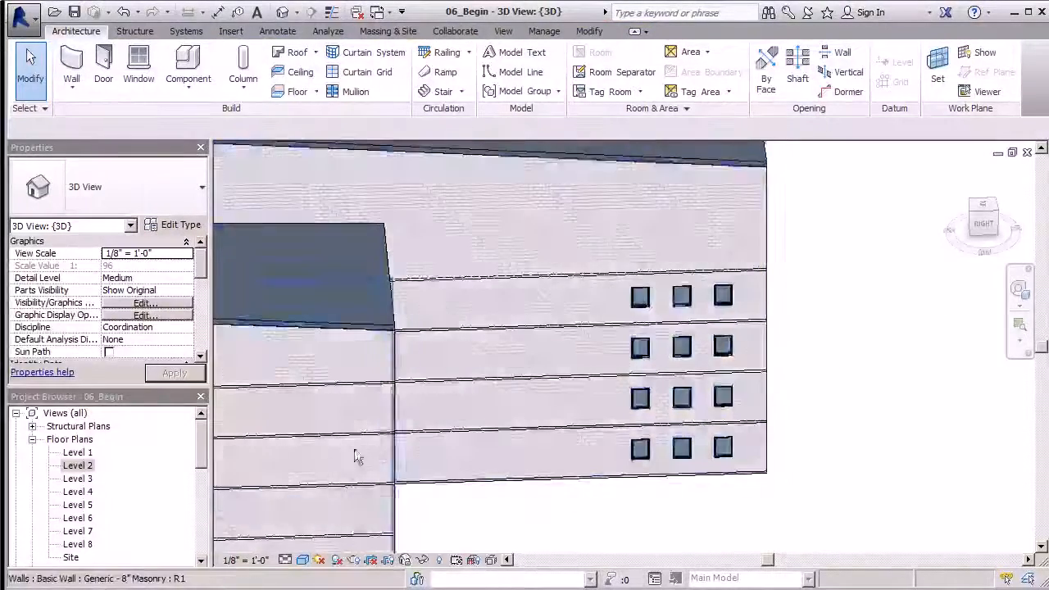
scroll(759, 458, down, 4)
shift+middle_drag(572, 360, 791, 375)
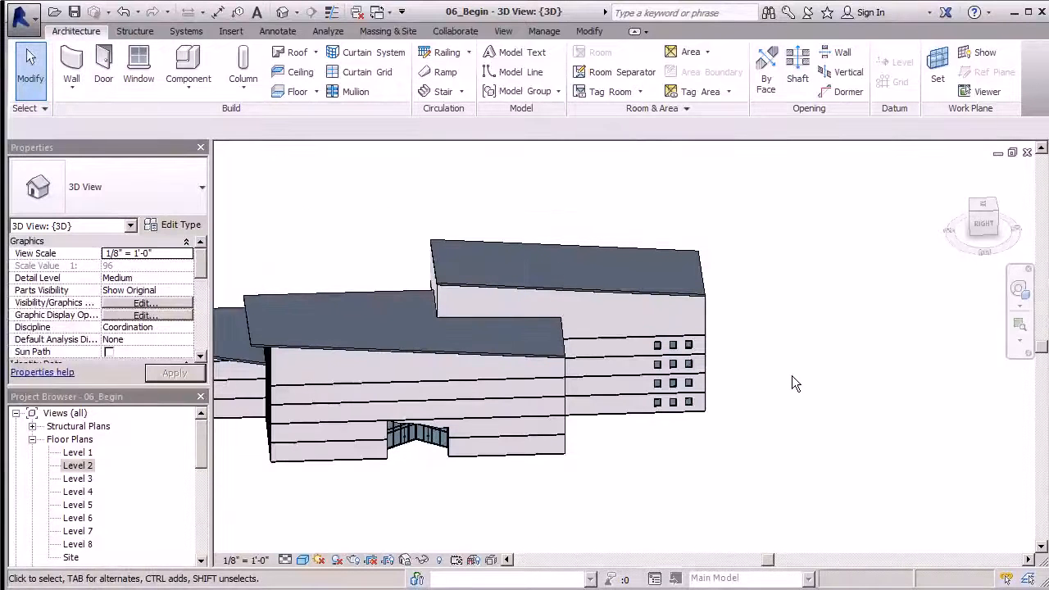